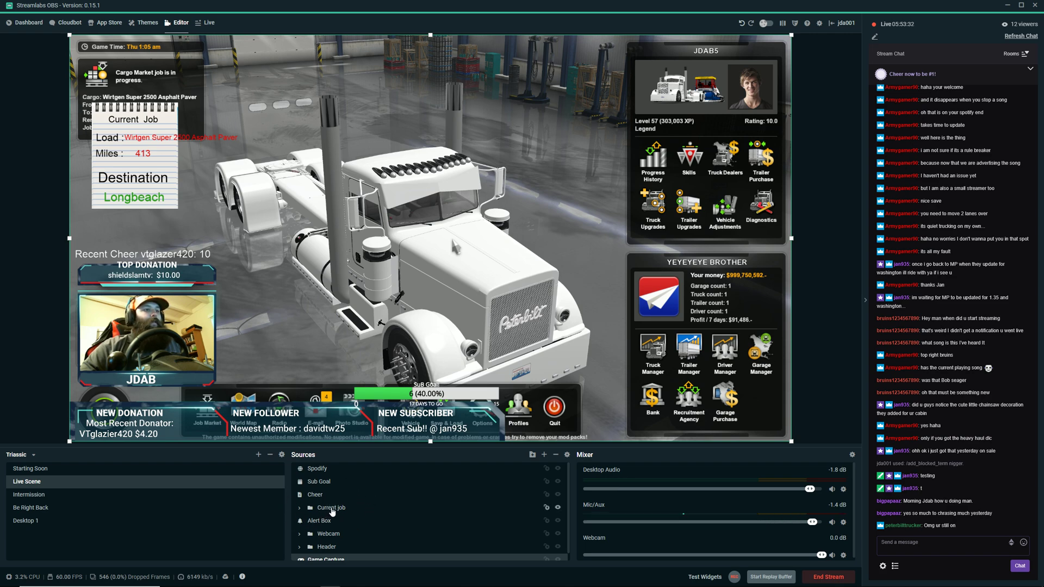
Move the Current job overlay to the middle of the game view beside the truck's hood and expand its source folder.
left_click(333, 509)
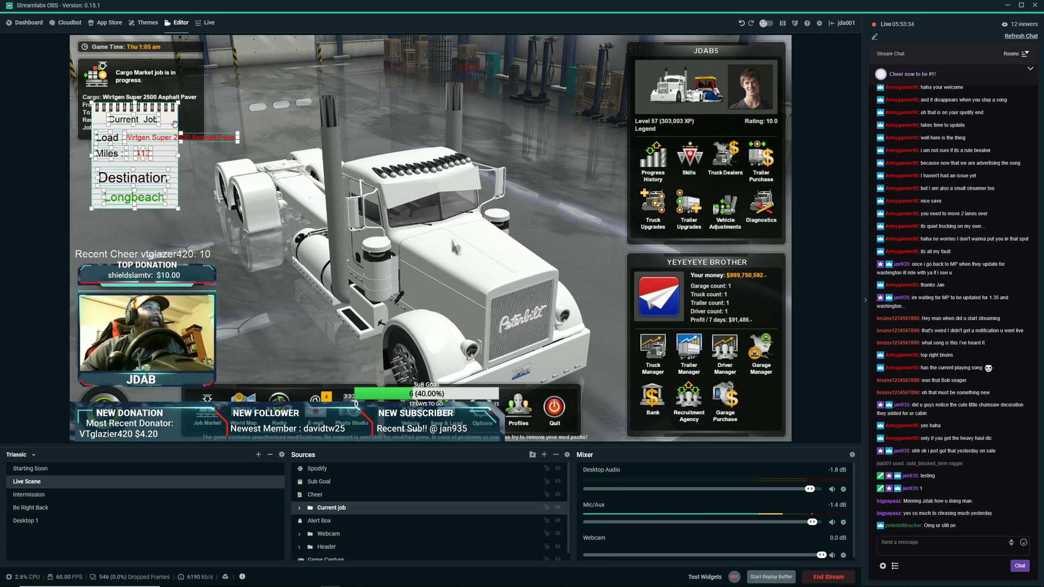
left_click_drag(168, 111, 479, 147)
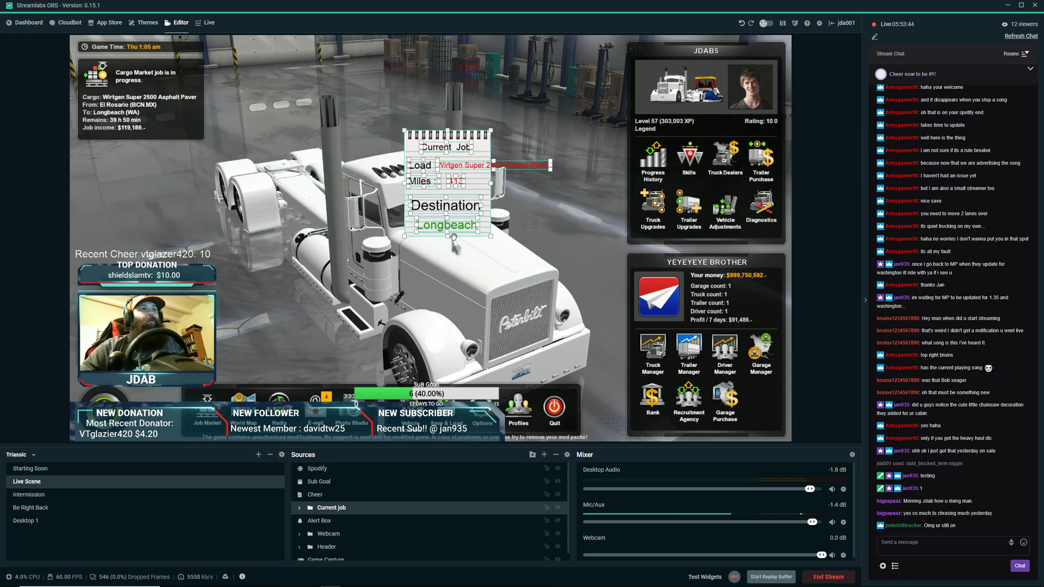
left_click(299, 508)
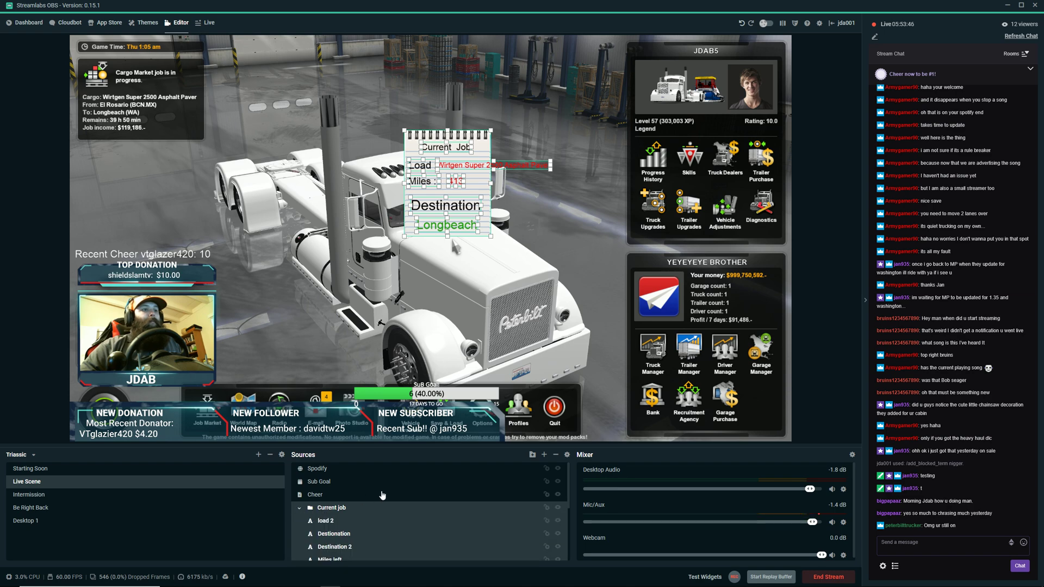
scroll(378, 496, "down", 1)
scroll(378, 496, "down", 1)
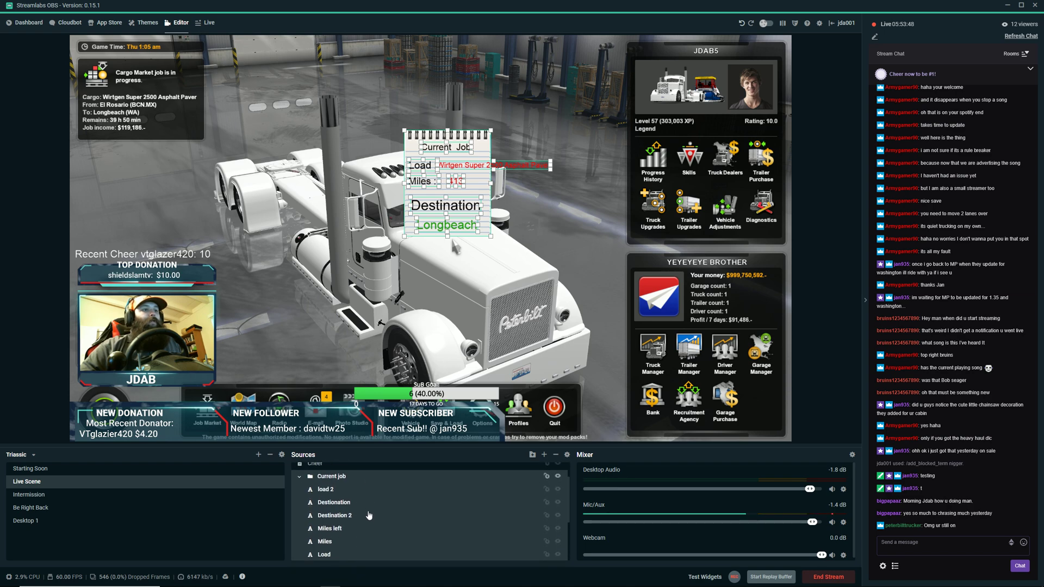
Remove the Destionation and Destination 2 text sources from the Current job folder.
left_click(336, 493)
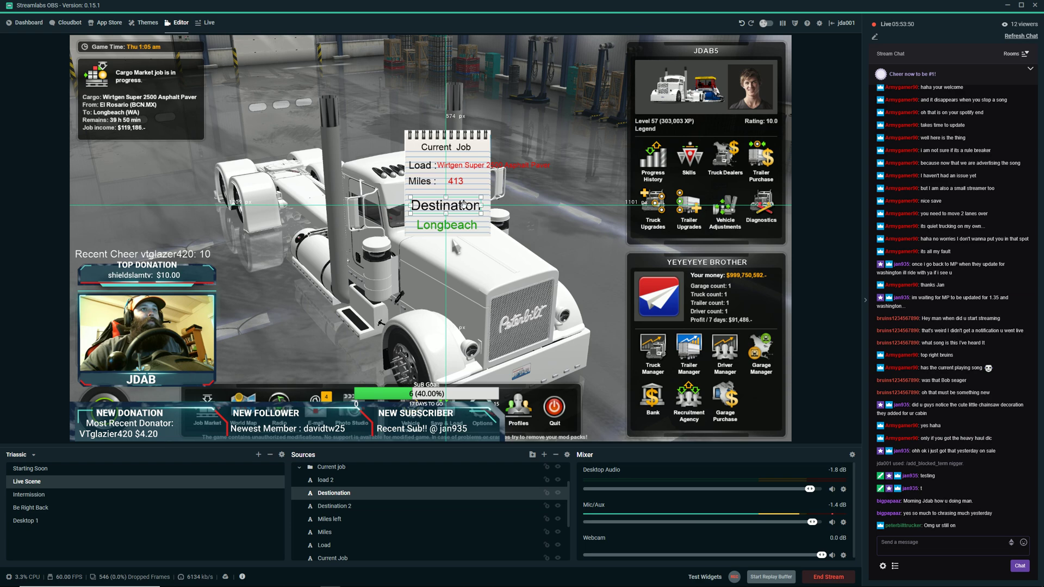
right_click(337, 492)
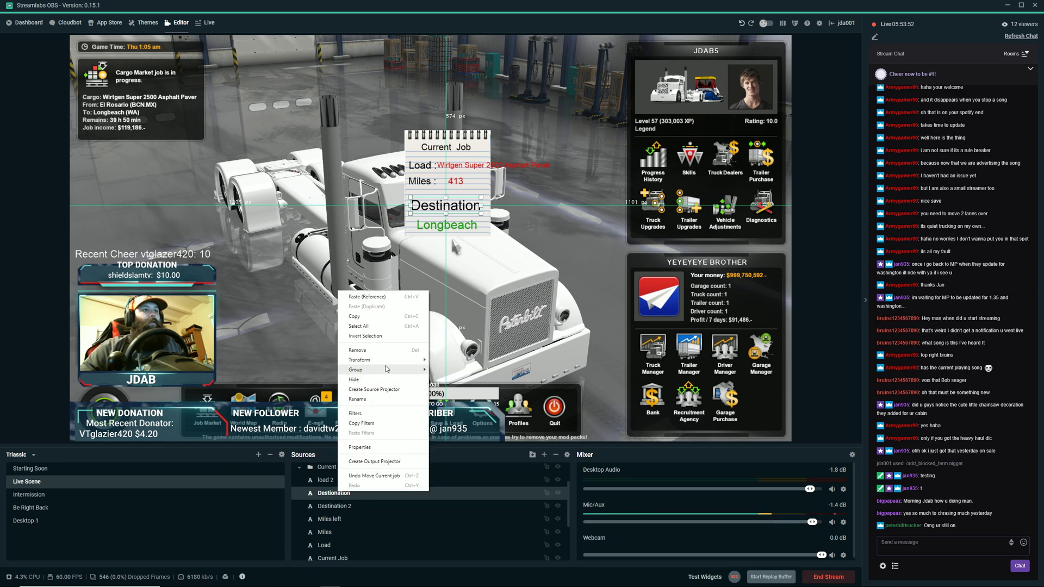
left_click(389, 350)
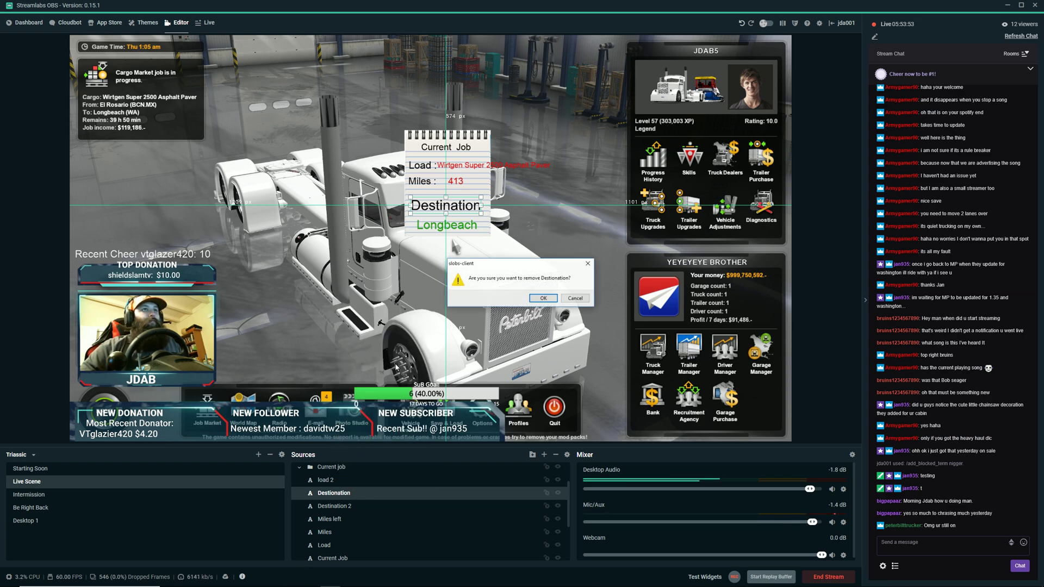
left_click(546, 301)
left_click(329, 495)
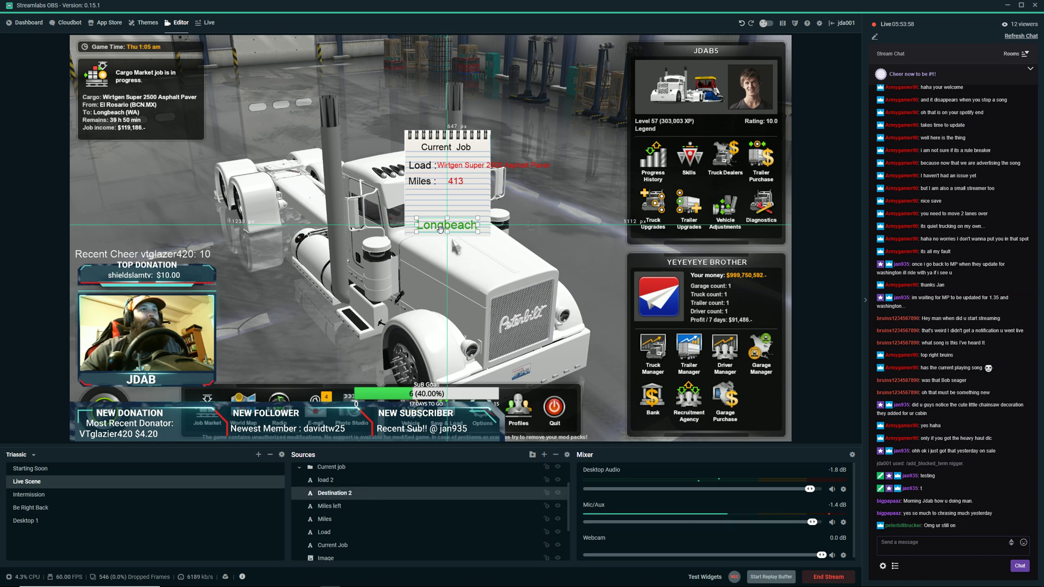
right_click(331, 493)
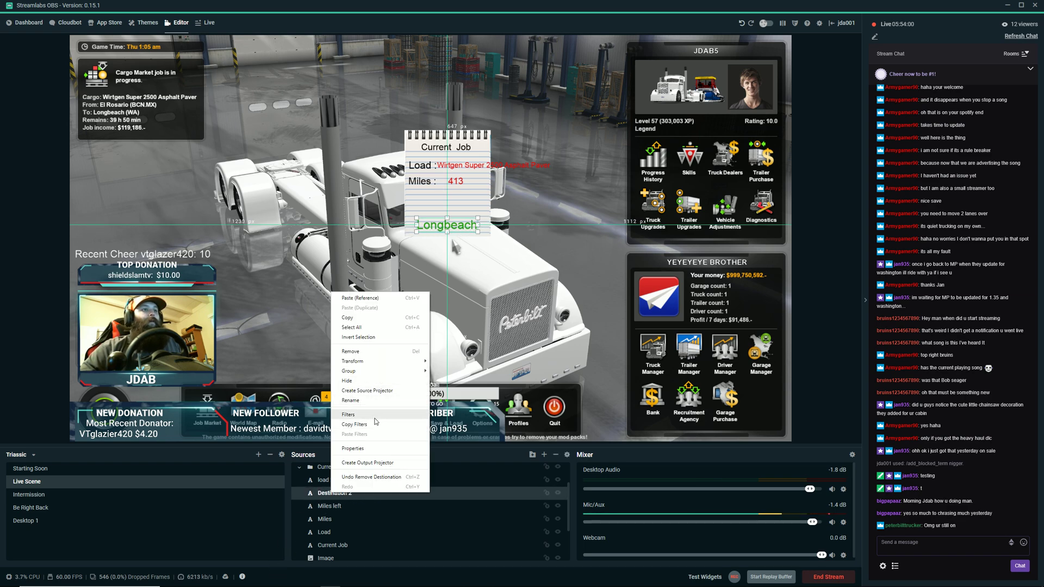
left_click(352, 351)
left_click(543, 298)
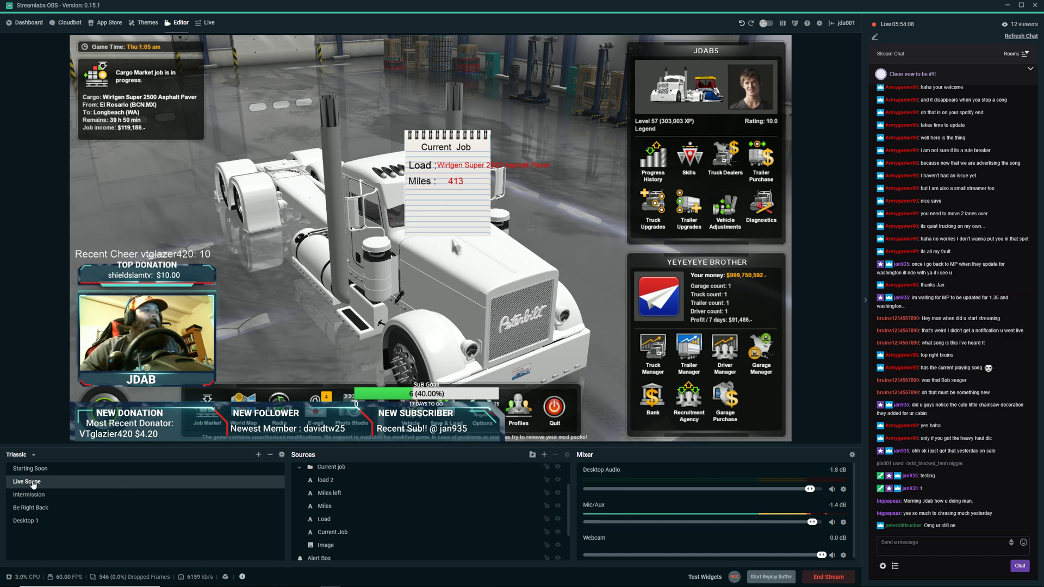
Add a new Text (GDI+) source named Destination to the Live Scene.
scroll(398, 493, "up", 1)
scroll(388, 494, "down", 2)
scroll(385, 512, "up", 2)
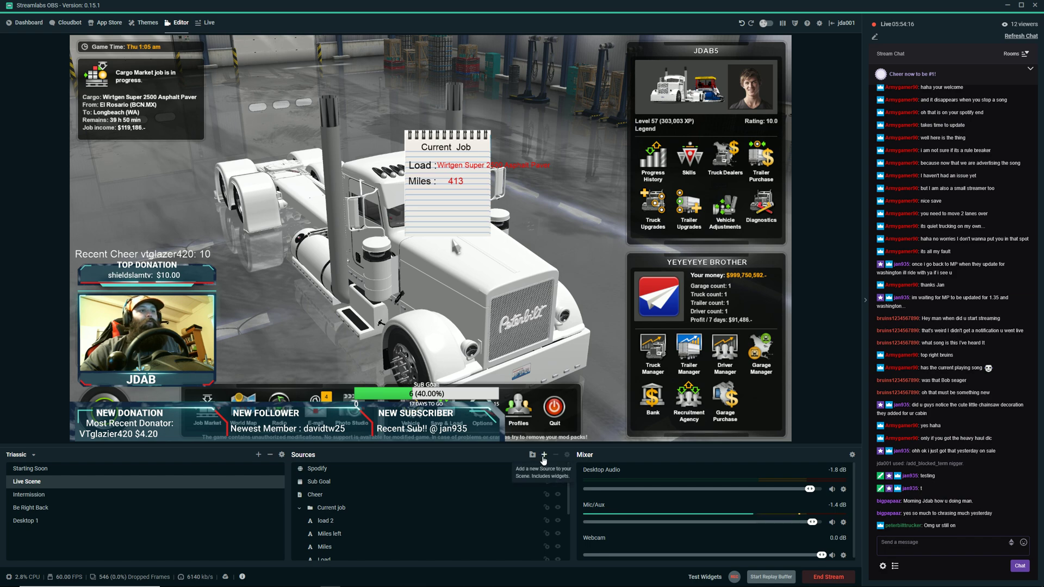
left_click(543, 459)
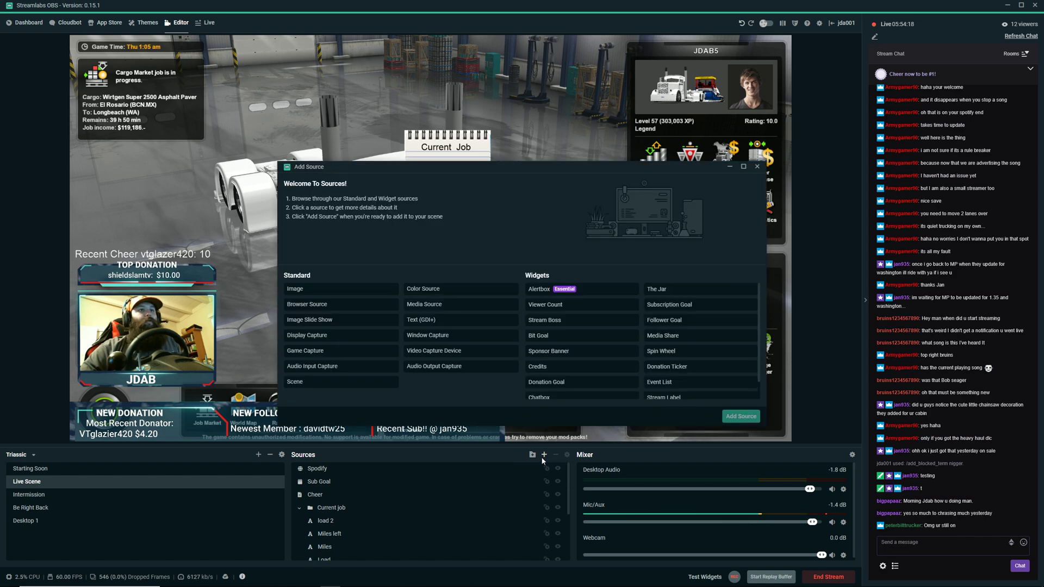
left_click(424, 322)
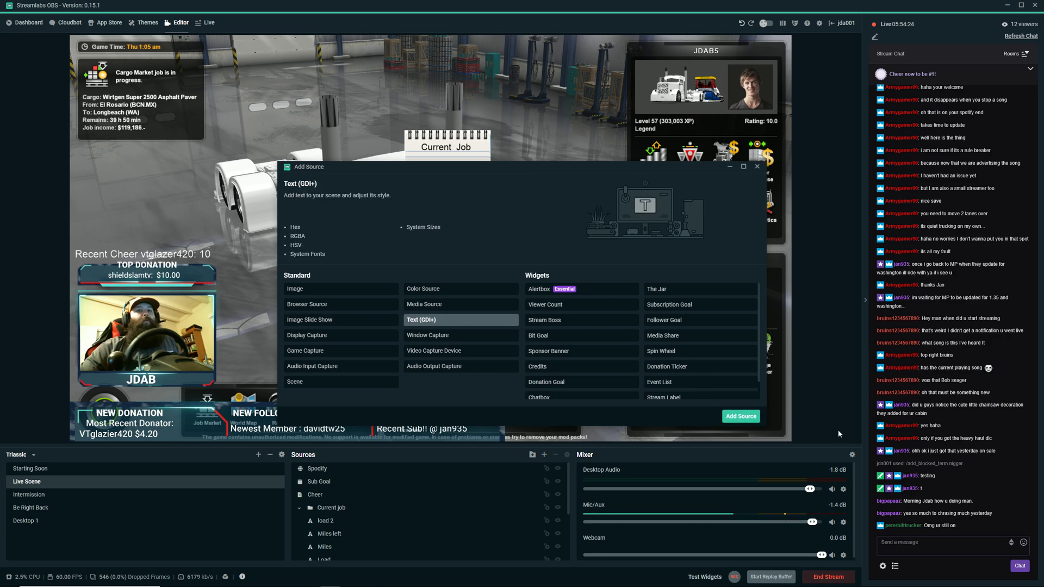
left_click(745, 416)
left_click_drag(460, 229, 385, 241)
type("Destina")
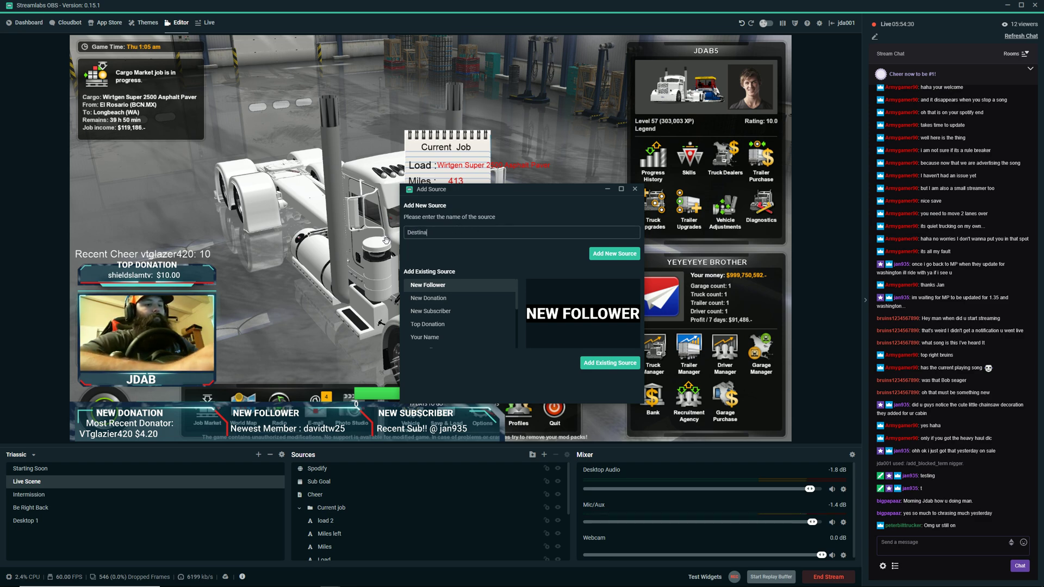
type("tion")
left_click(613, 253)
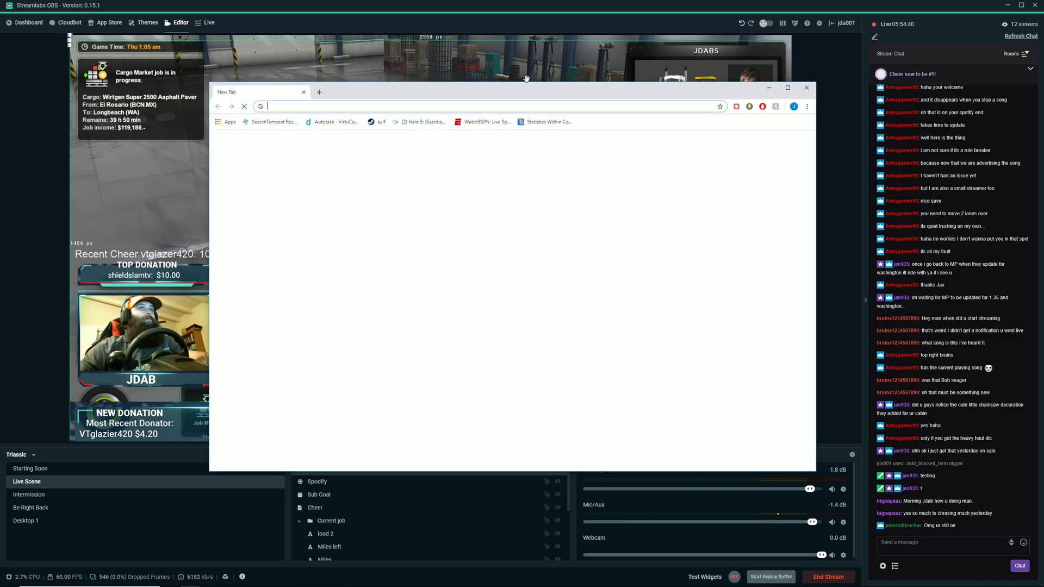
Enter Destination as the source's text and set its color to near-black.
left_click_drag(511, 98, 0, 114)
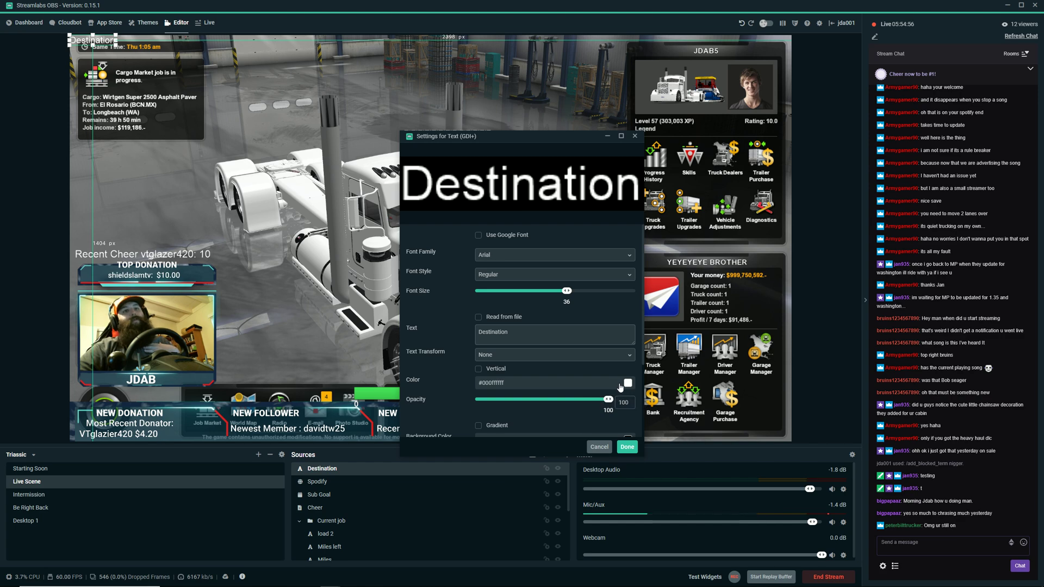
left_click(620, 384)
scroll(577, 402, "down", 1)
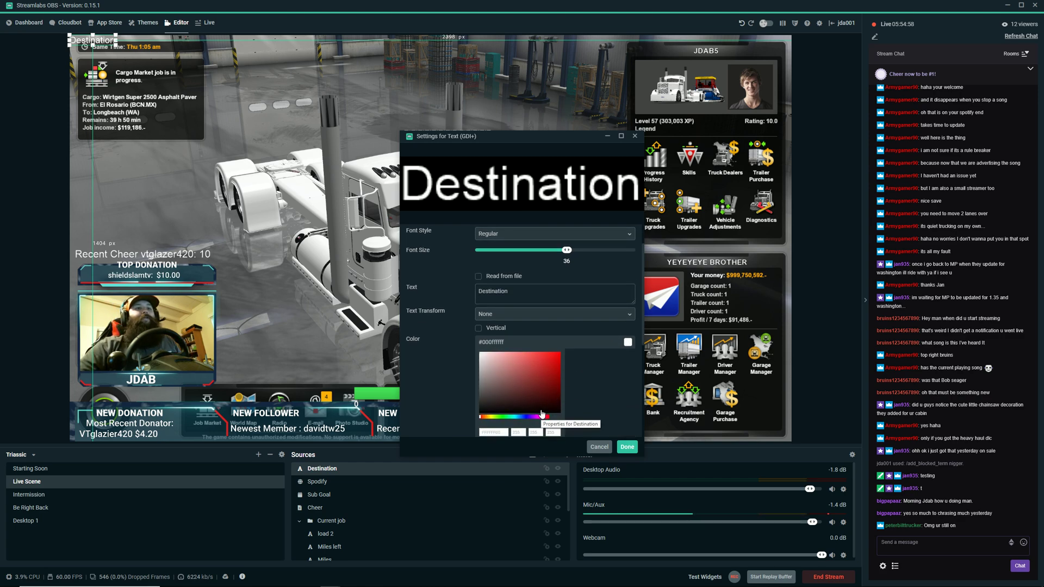
scroll(541, 410, "down", 1)
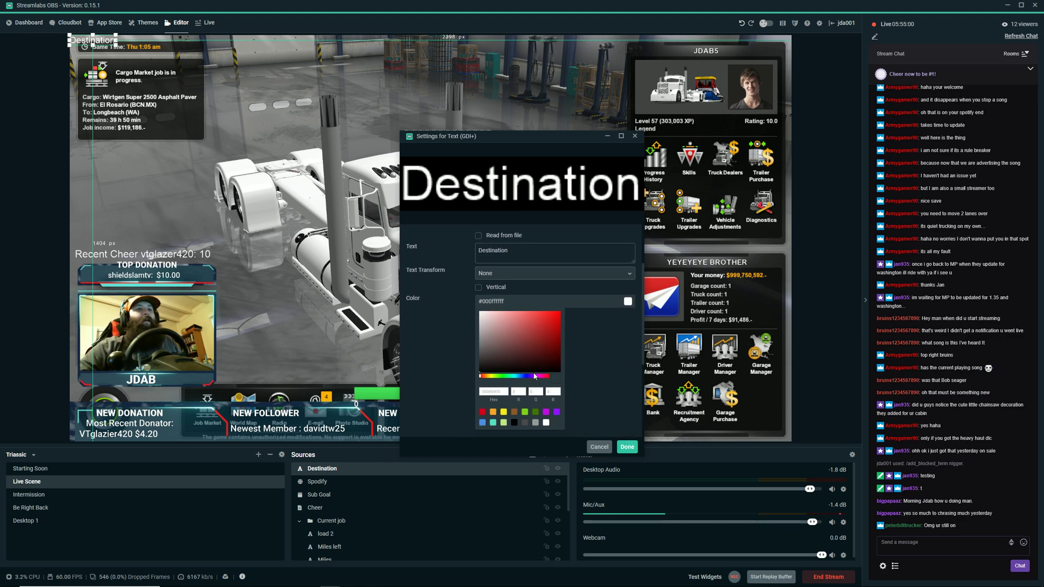
left_click(550, 371)
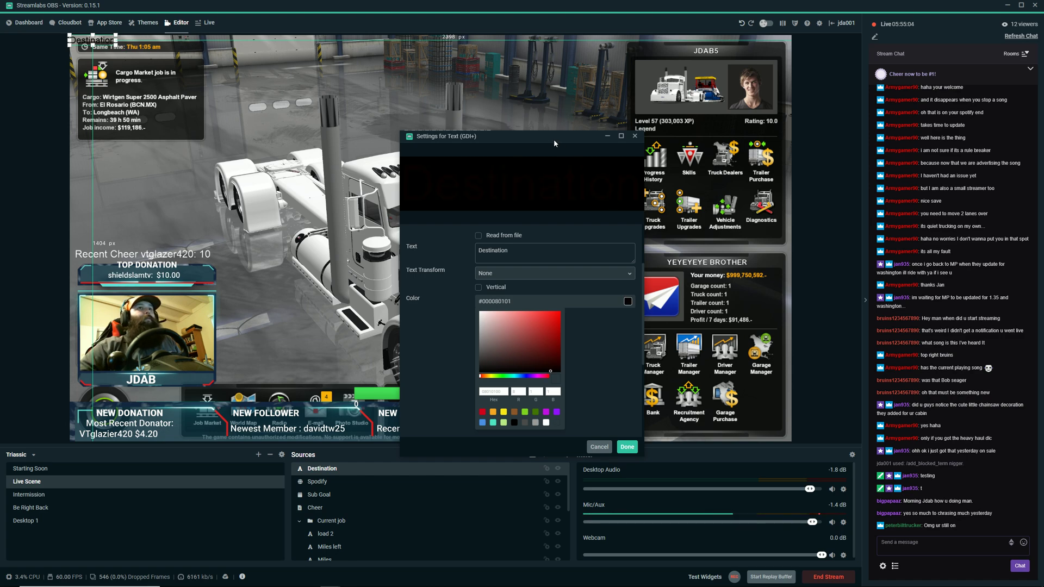
Place the Destination text on the notepad image, centered below the Miles line.
left_click_drag(552, 143, 706, 102)
left_click_drag(96, 43, 462, 209)
left_click(498, 313)
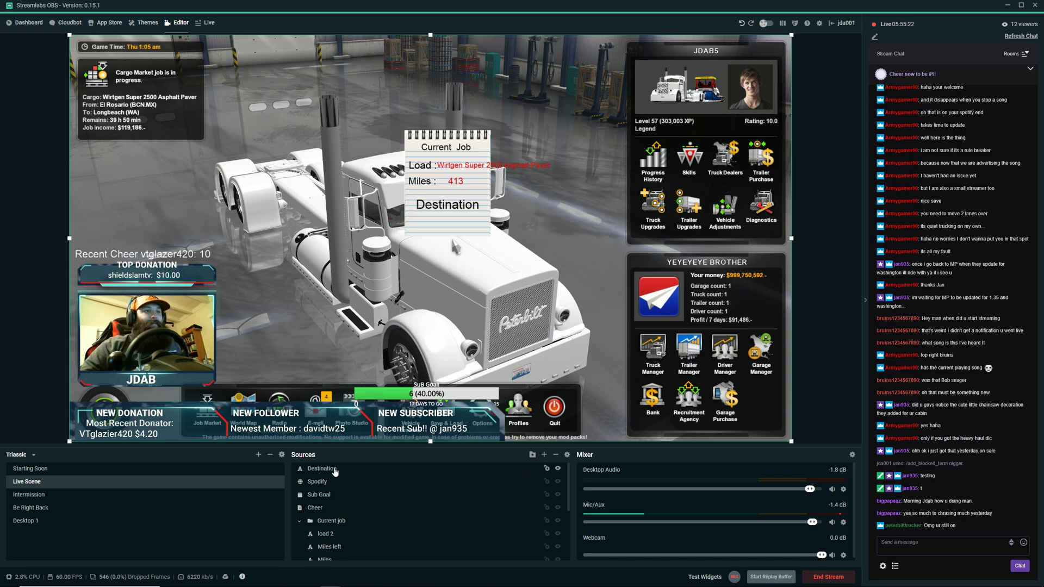
Put the Destination source into the Current job folder and shift the whole group slightly up and to the left.
left_click(319, 473)
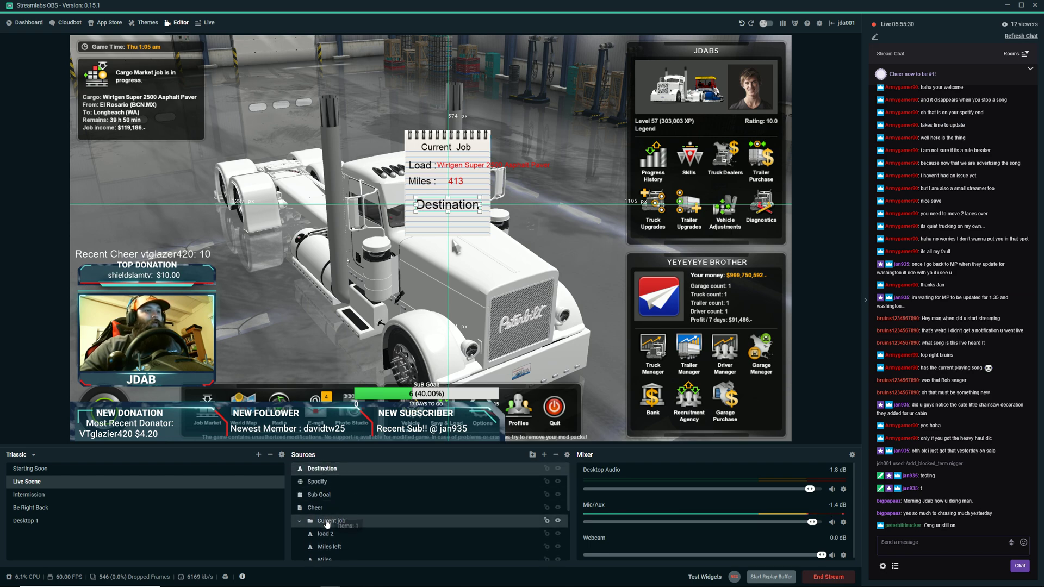
left_click_drag(334, 524, 335, 523)
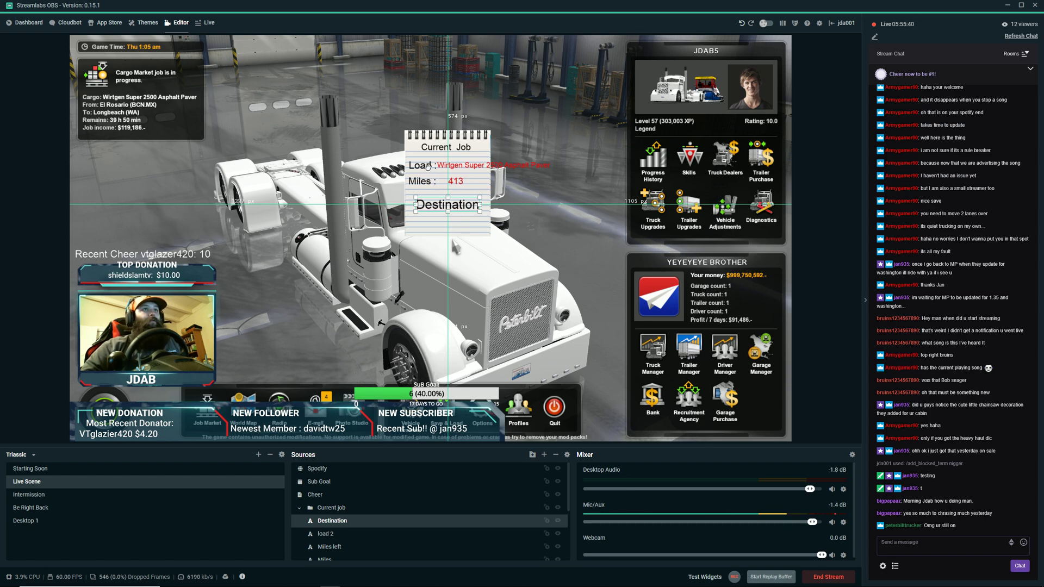
left_click(338, 509)
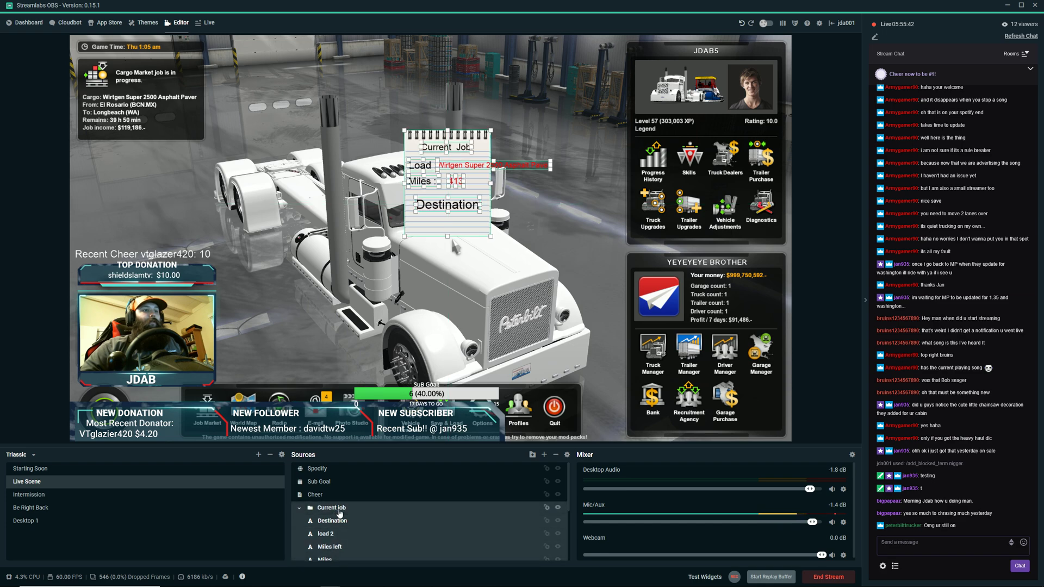
scroll(443, 509, "down", 4)
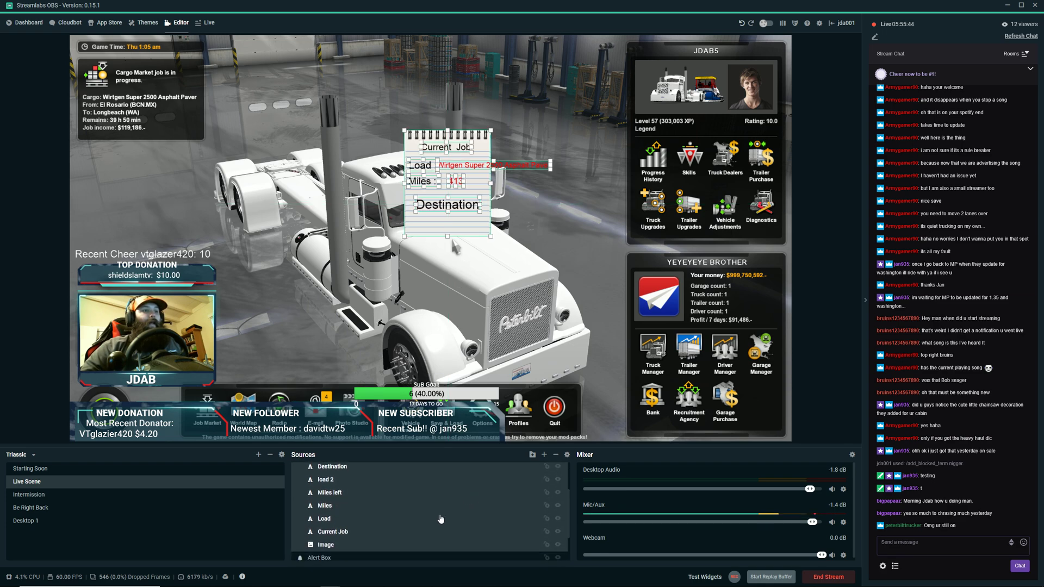
scroll(443, 509, "up", 4)
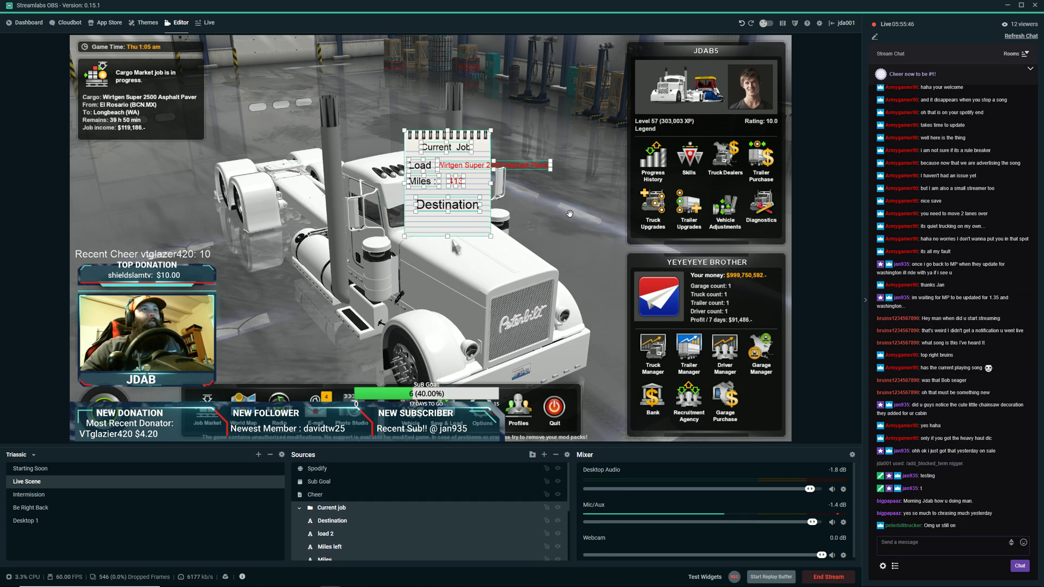
mouse_move(468, 231)
left_mouse_down()
mouse_move(337, 231)
mouse_move(463, 224)
left_mouse_up()
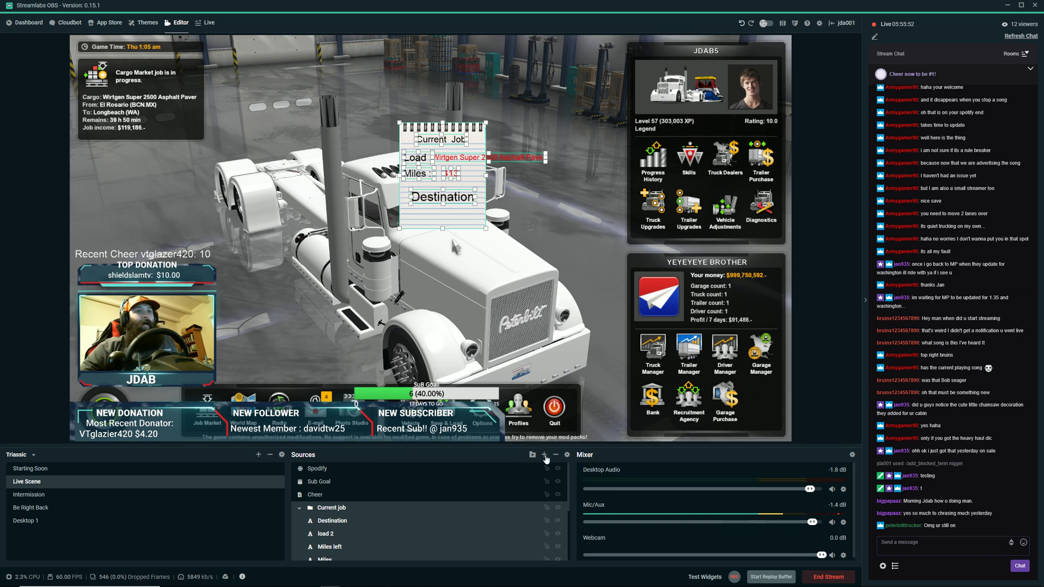
Add another new Text (GDI+) source named Destination 2 to the Live Scene.
left_click(543, 455)
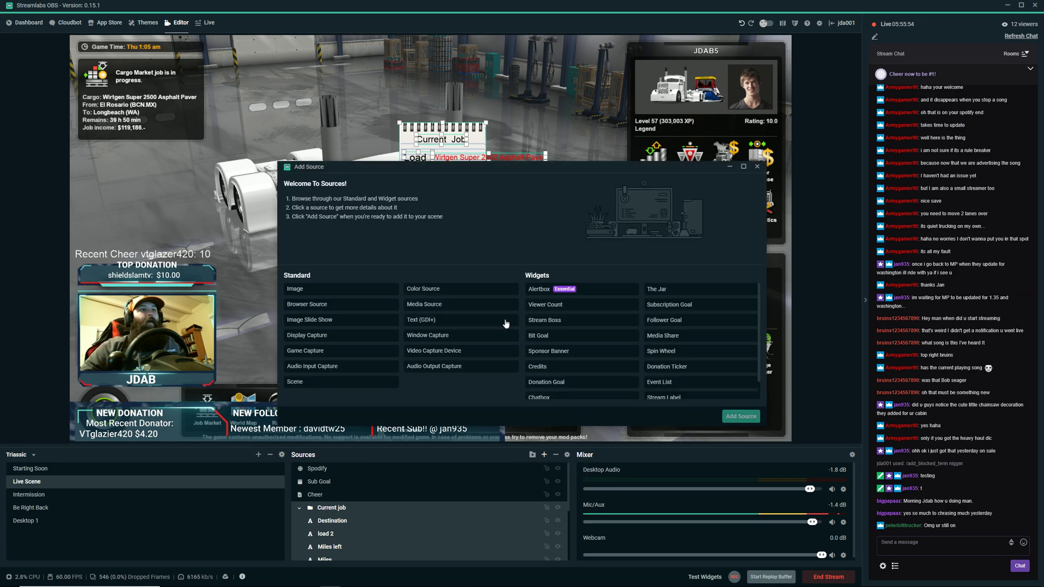
left_click(438, 320)
left_click(740, 417)
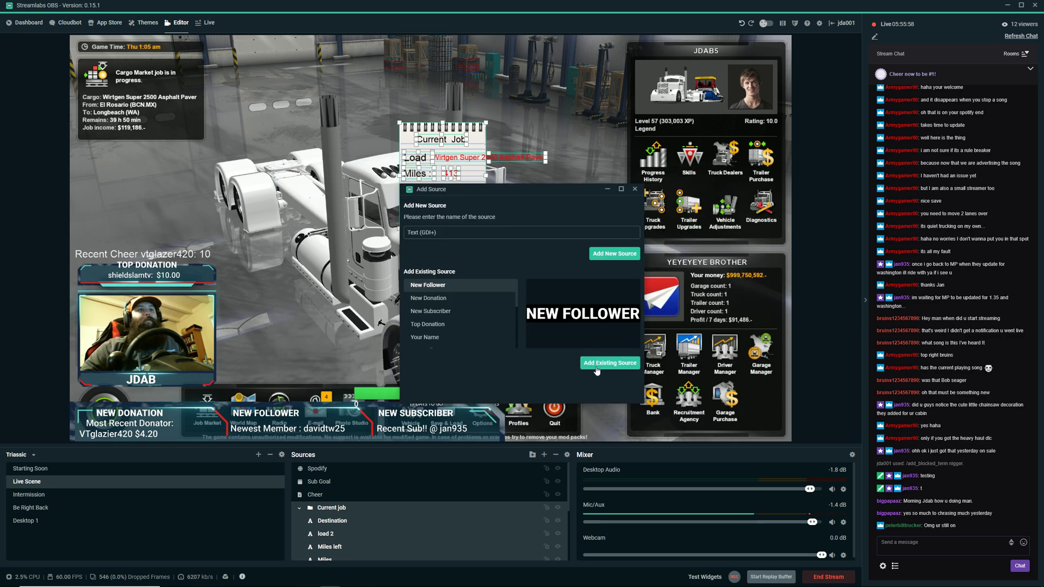
left_click_drag(451, 230, 336, 232)
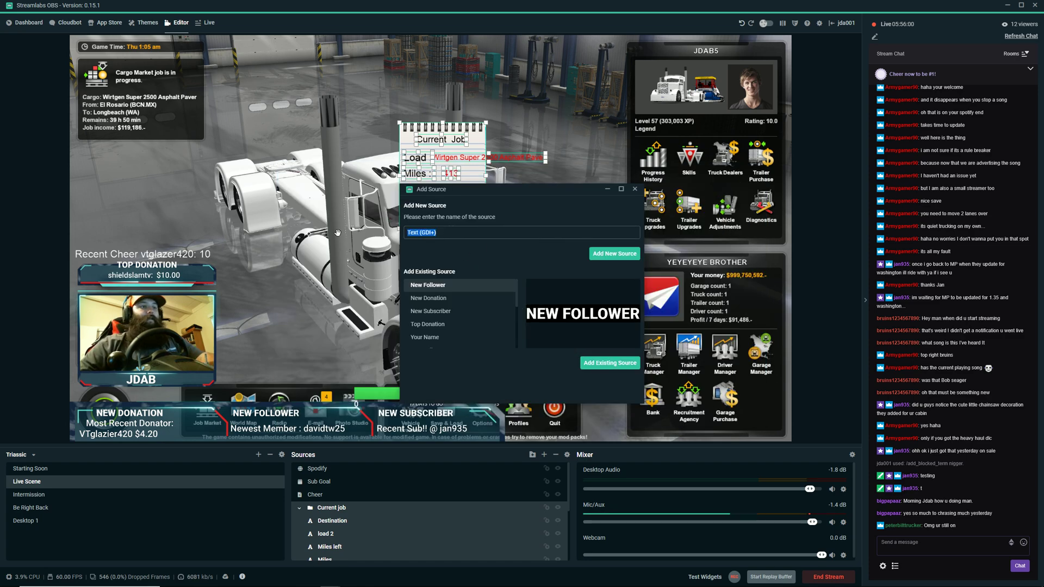
type("Destination 2")
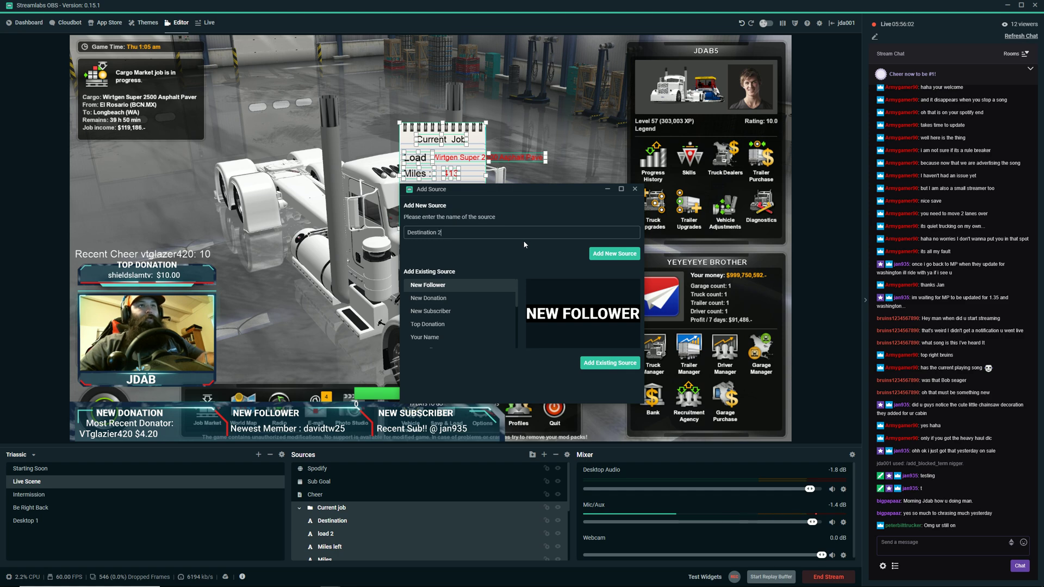
left_click(610, 255)
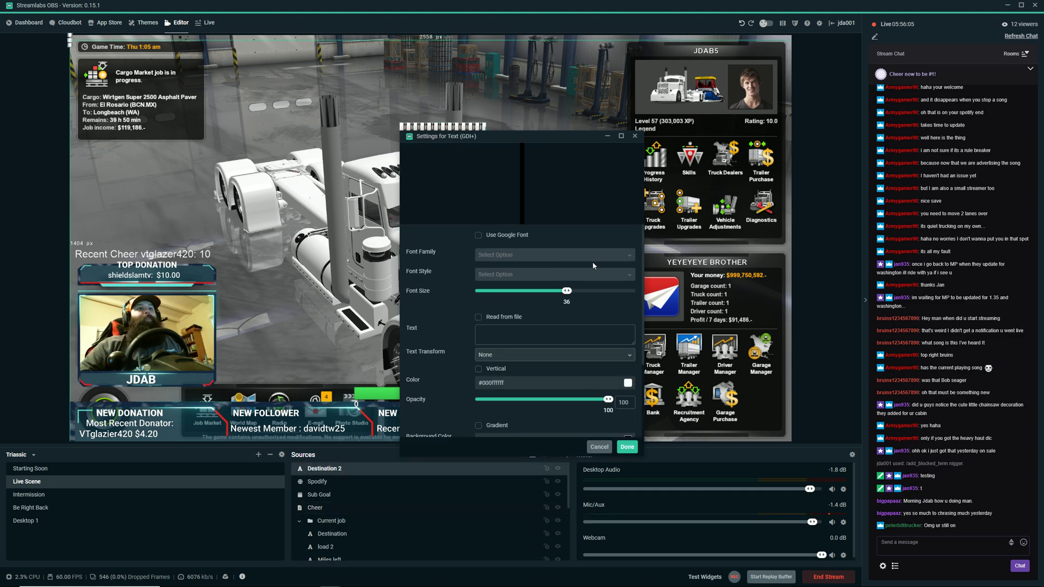
left_click(504, 335)
type("sadcvsdvcsdvsdv")
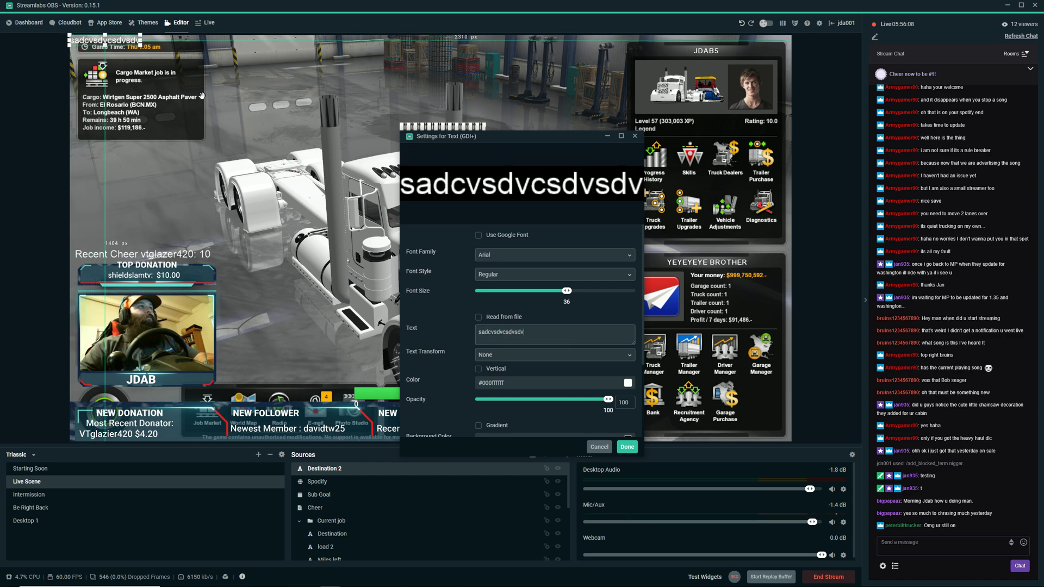
type("sdvsdvsd")
key("ctrl+a")
key("BackSpace")
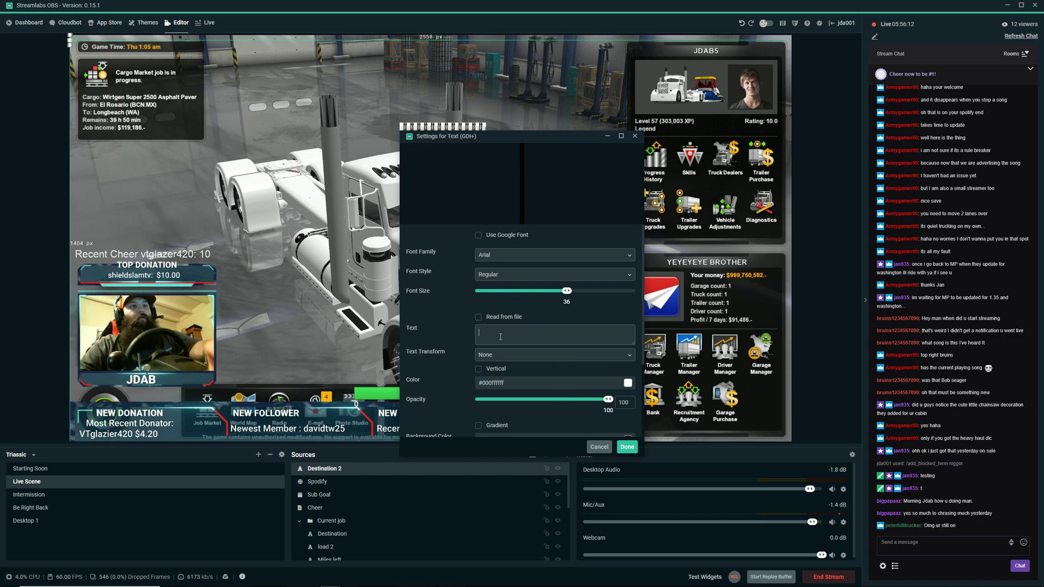
Set Destination 2 to read its text from a file, and open the stream files folder from the TrucksBook Client settings.
left_click(478, 316)
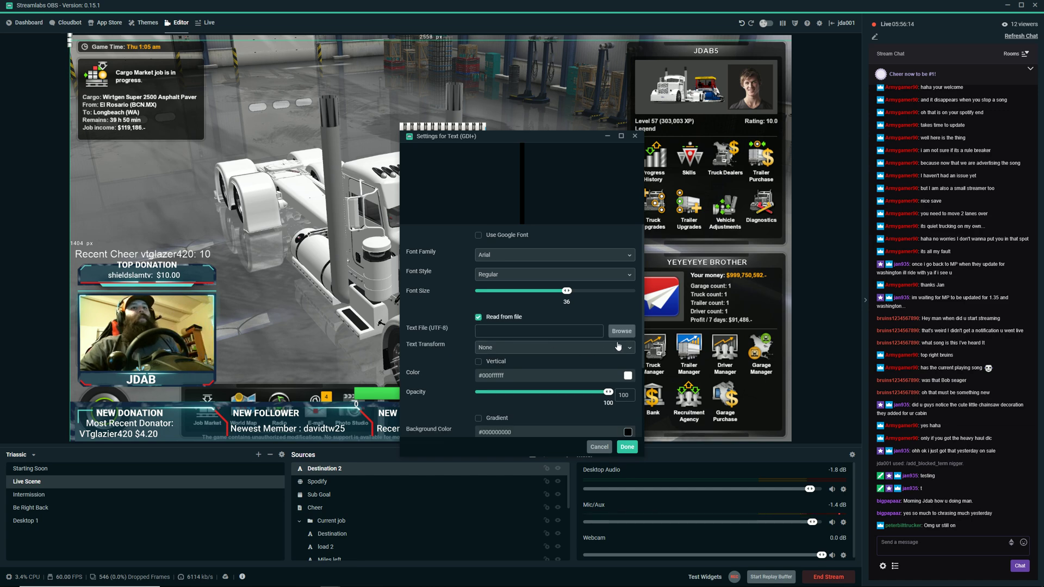
mouse_move(289, 584)
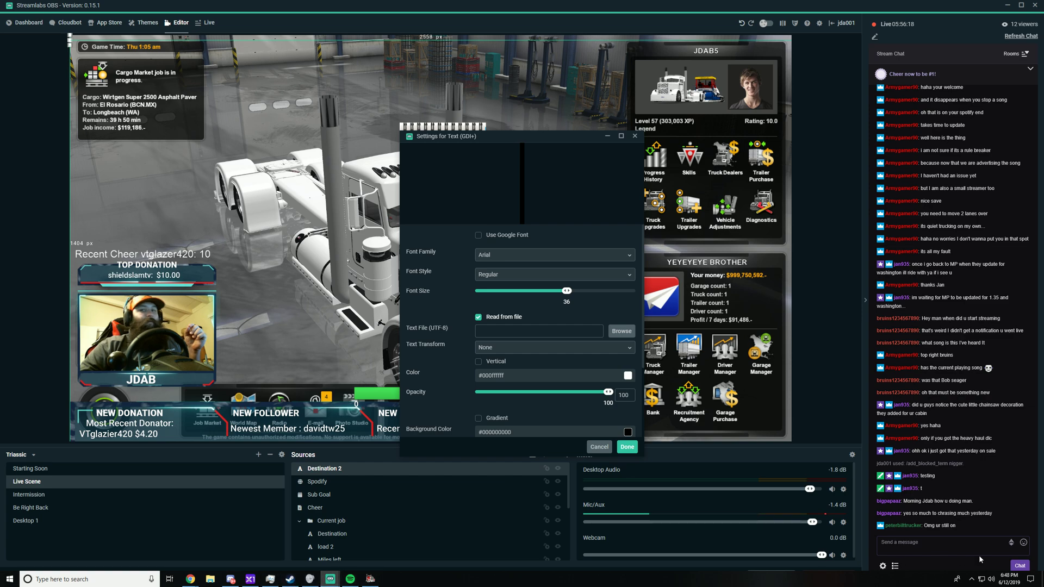
left_click(972, 577)
left_click(987, 562)
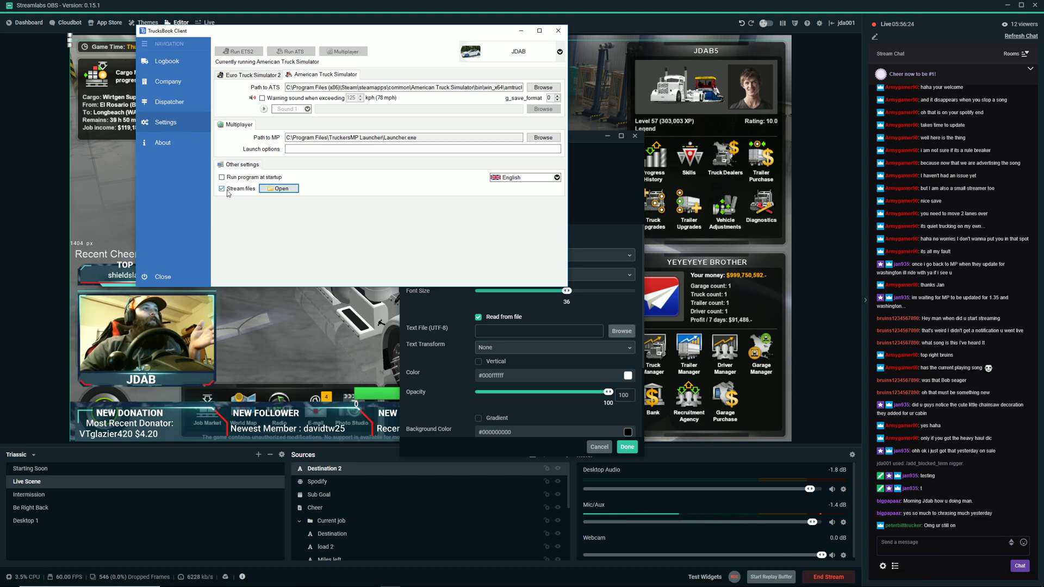
left_click(266, 188)
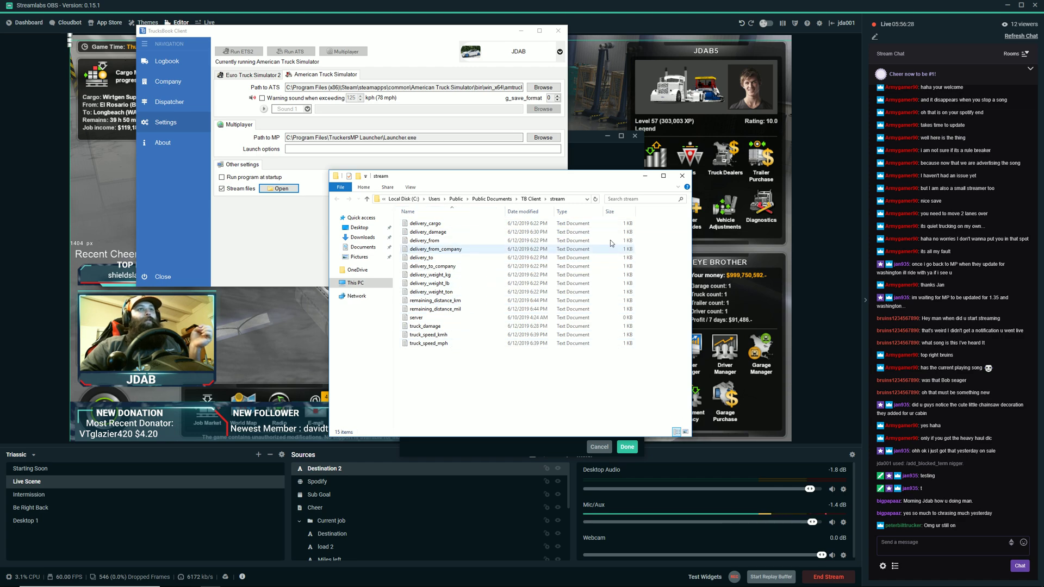
Show and highlight the full path of the TB Client stream folder, and close the folder window.
left_click(573, 200)
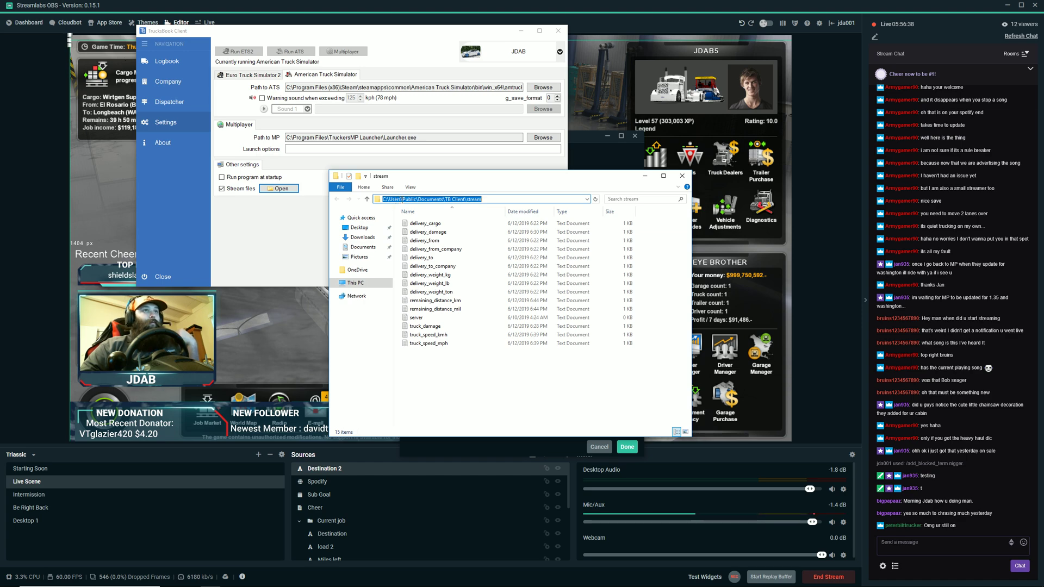
left_click(430, 199)
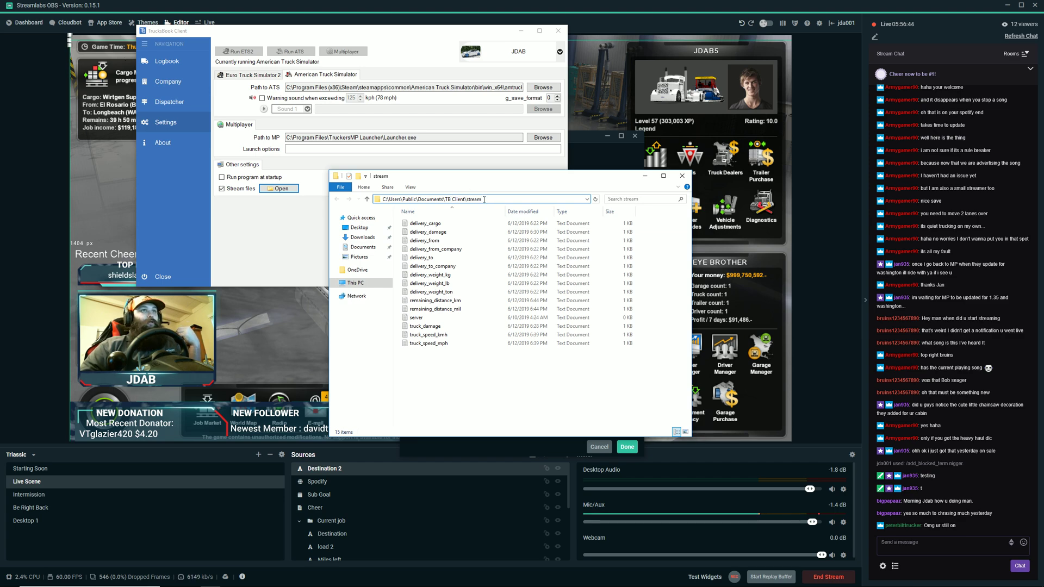
left_click_drag(507, 198, 412, 199)
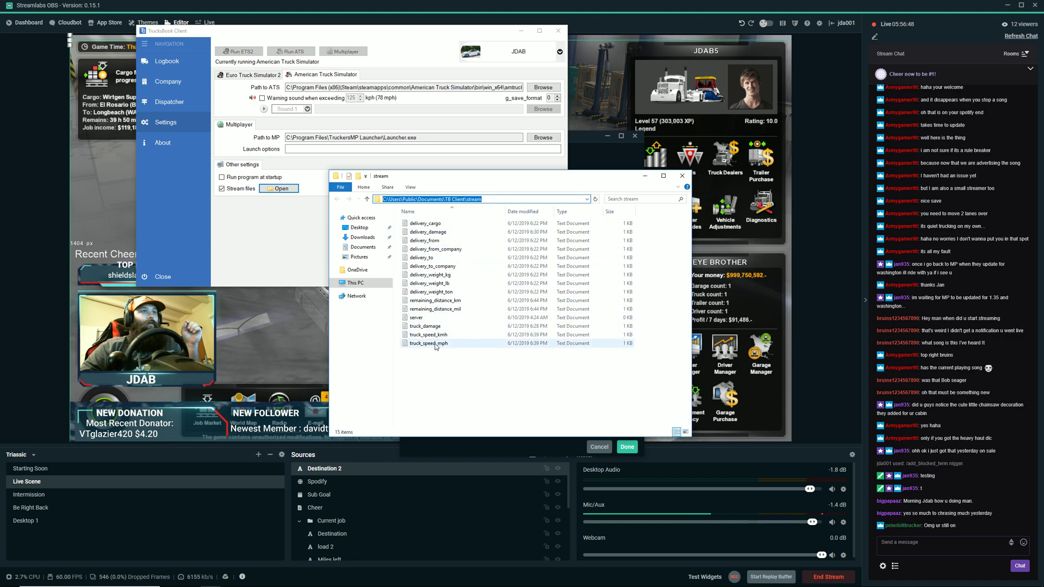
left_click(682, 176)
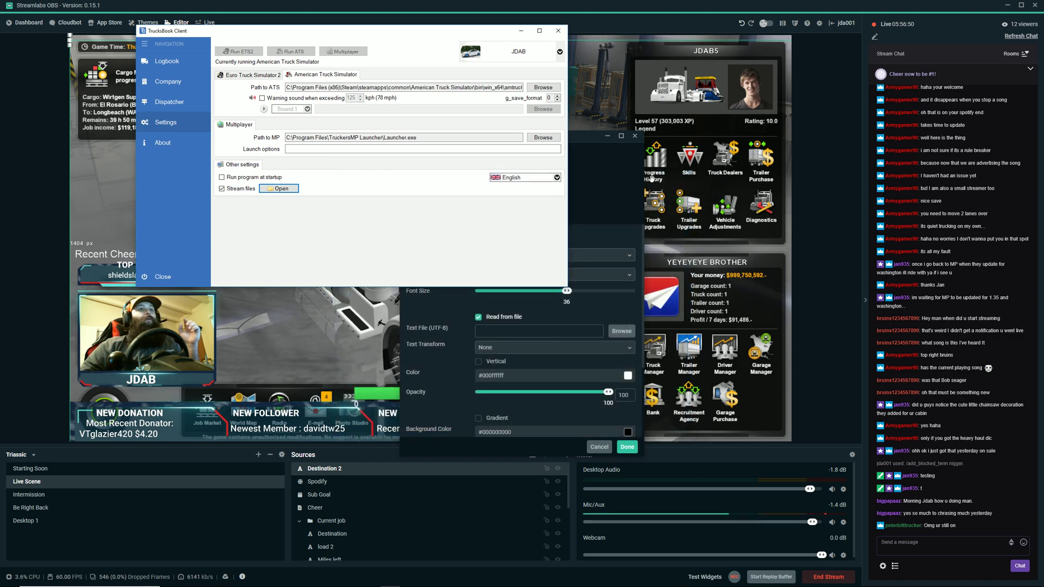
Choose delivery_to from the Public Documents > TB Client > stream folder on Local Disk (C:) as Destination 2's text file.
left_click(597, 316)
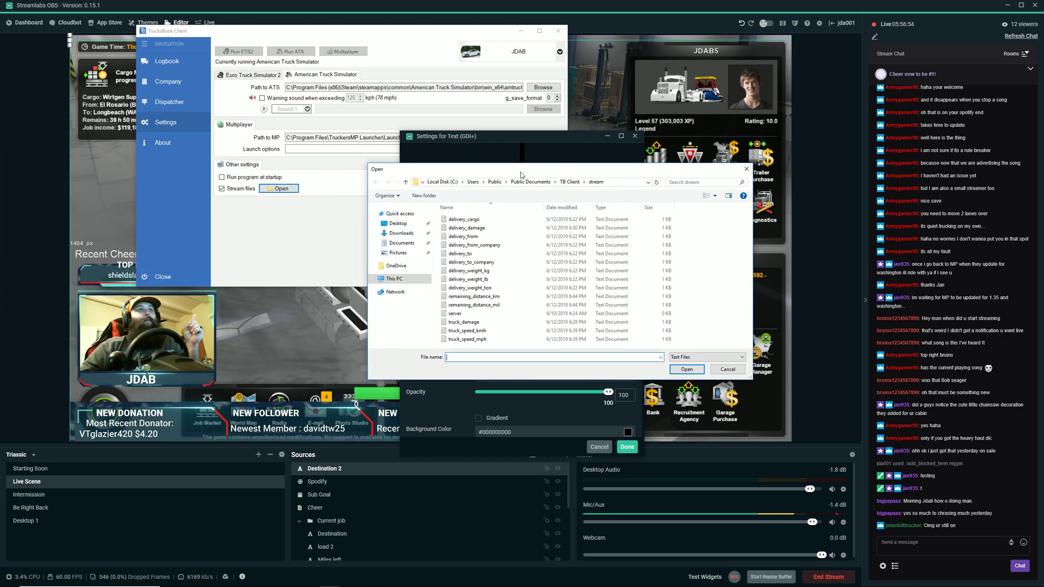
left_click(395, 278)
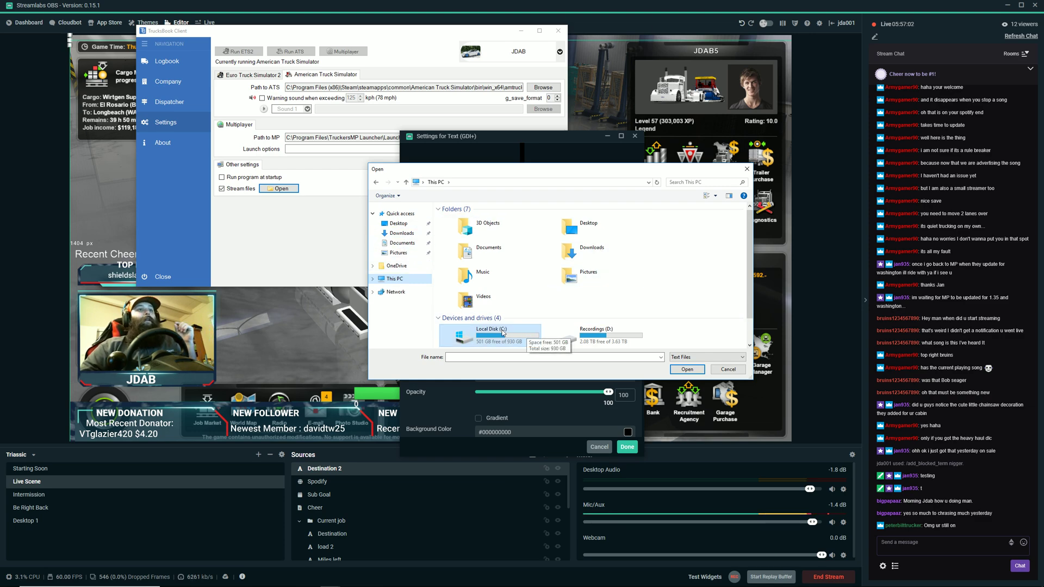
double_click(526, 335)
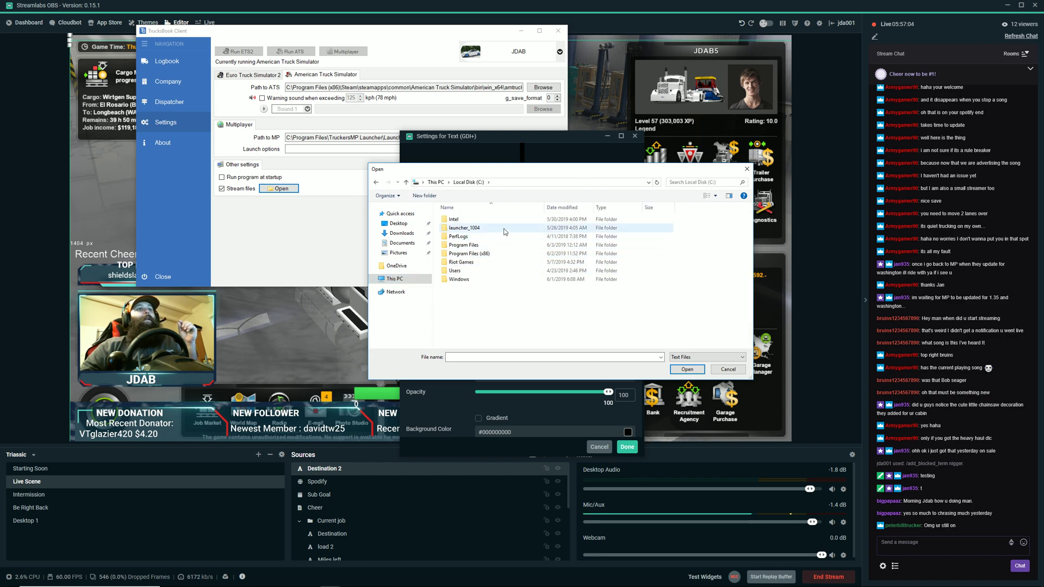
double_click(491, 270)
double_click(481, 228)
double_click(468, 219)
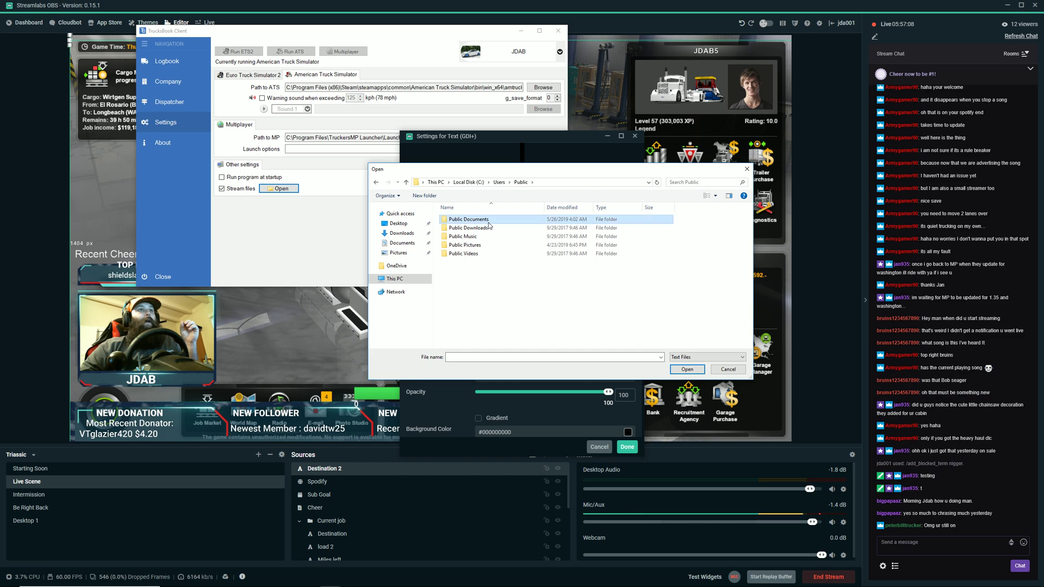
double_click(466, 220)
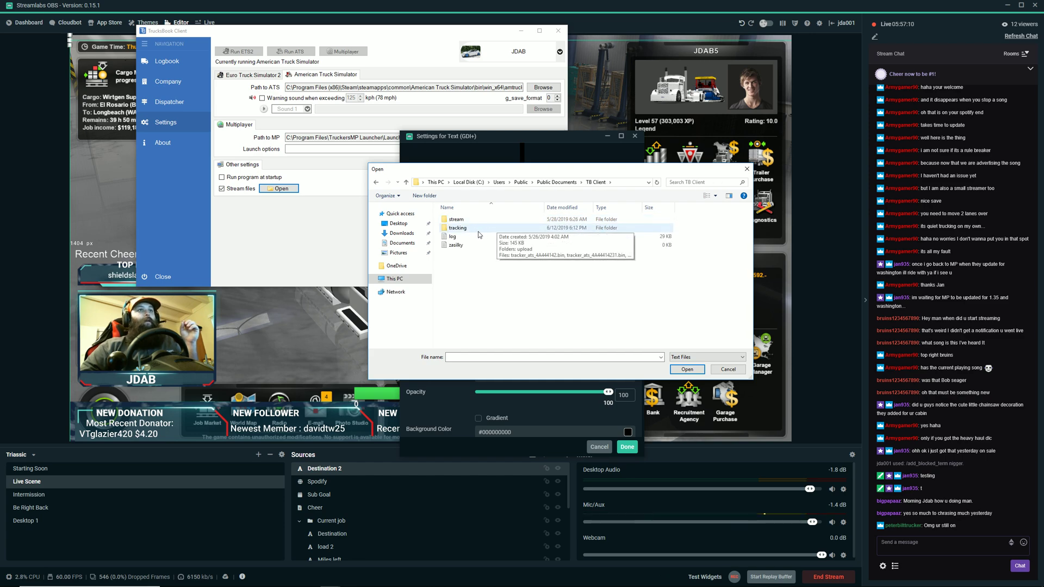
double_click(470, 219)
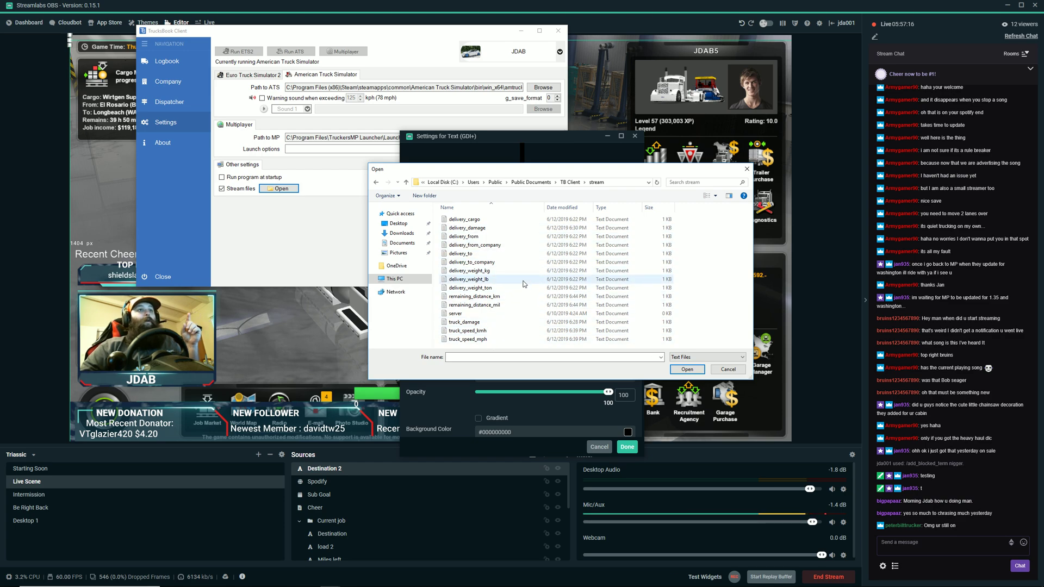
left_click(520, 253)
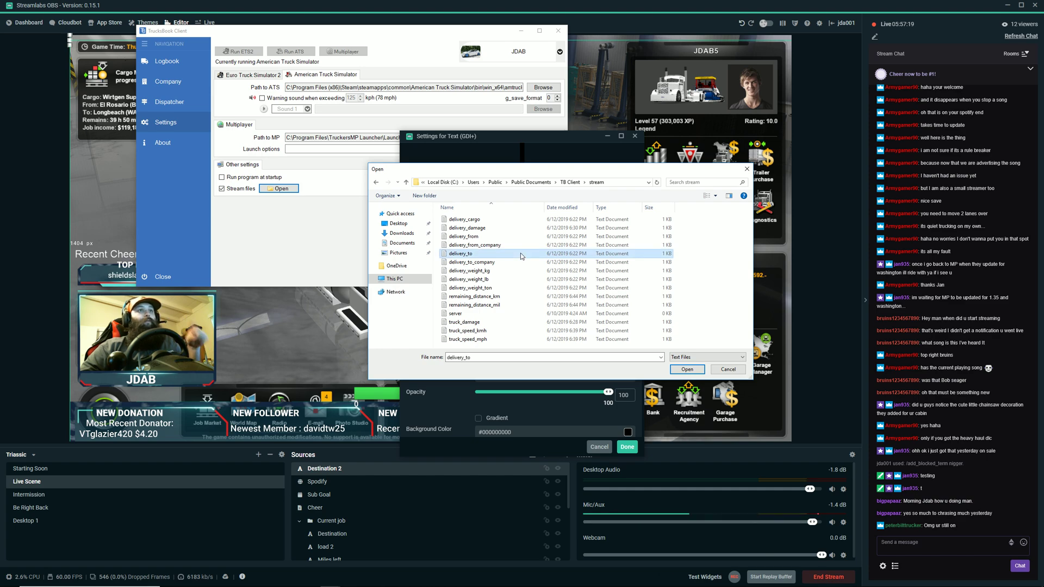
left_click(686, 369)
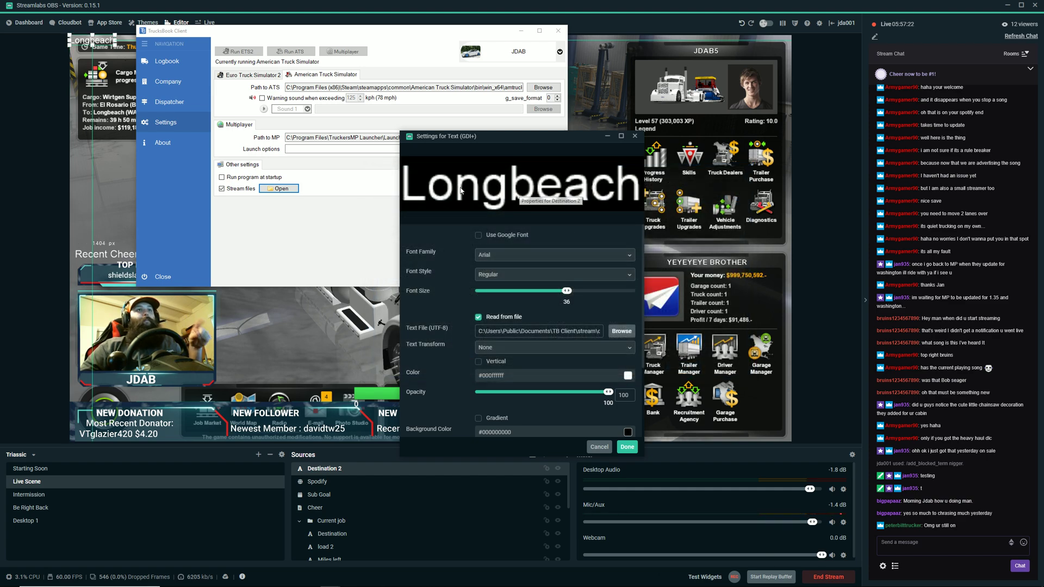
Set the Destination 2 text color to a medium green, about #5ba307, and accept the source settings.
left_click(628, 375)
scroll(598, 375, "down", 3)
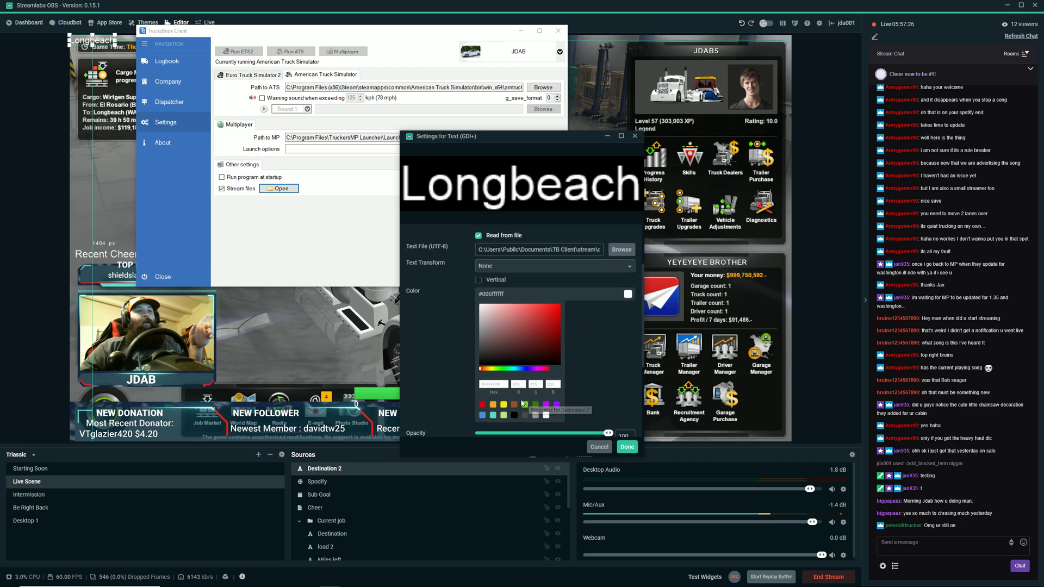
left_click(535, 405)
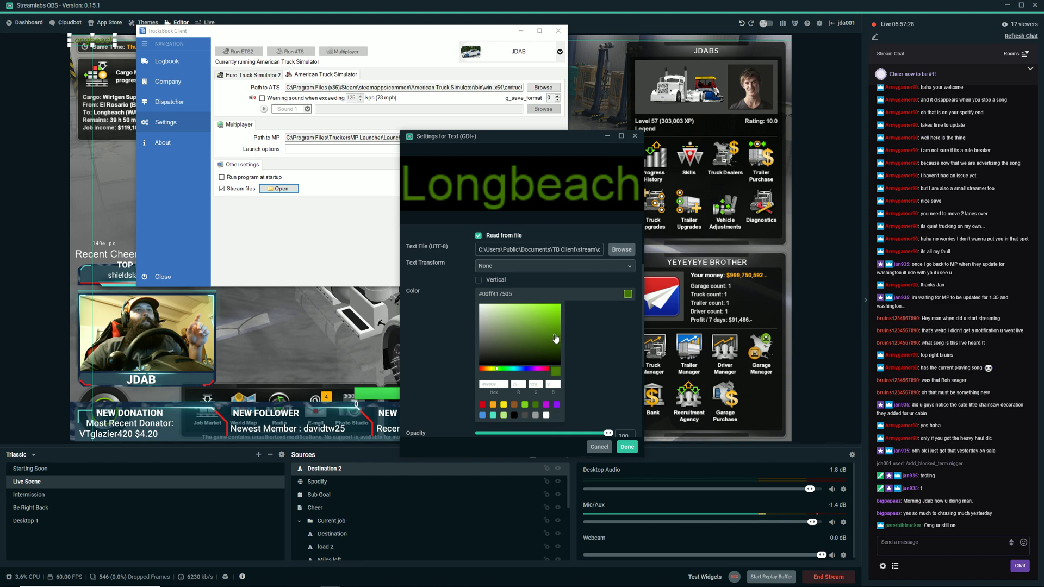
left_click_drag(555, 336, 557, 329)
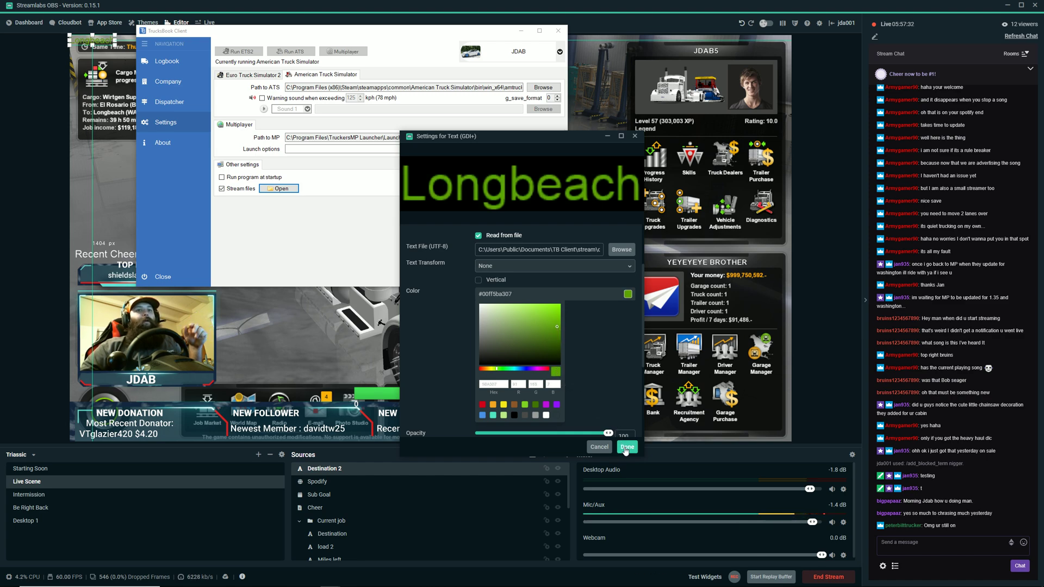
left_click(627, 447)
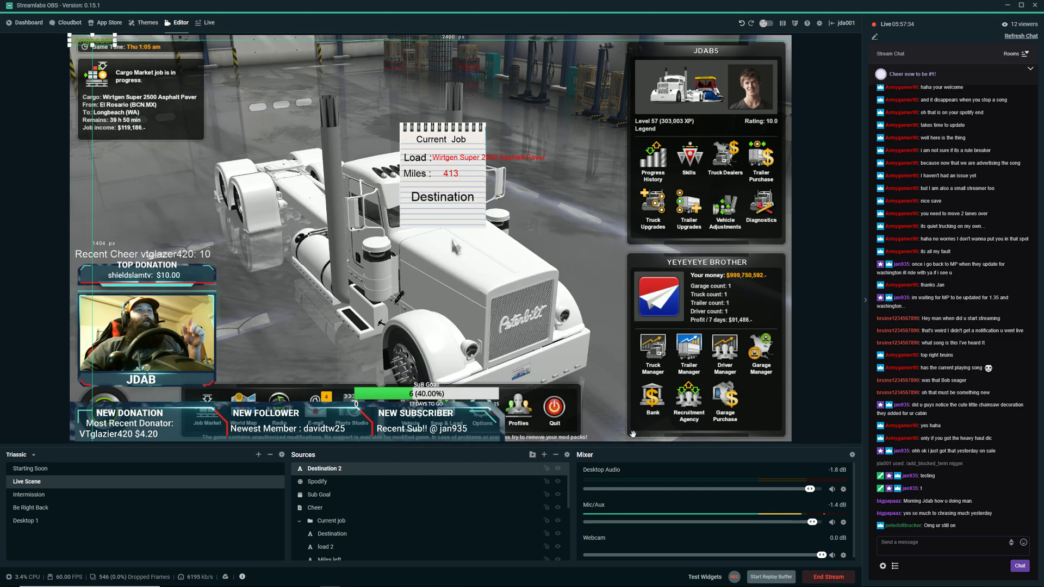
Place the green city text centered below the Destination label on the notepad, and put Destination 2 into the Current job folder.
left_click_drag(92, 46, 454, 218)
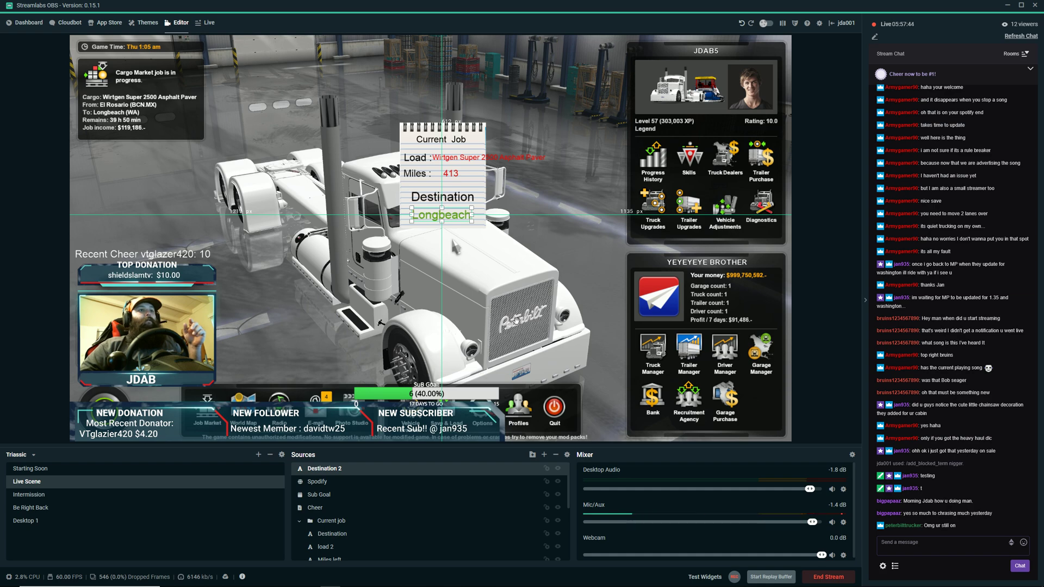
left_click(515, 320)
left_click(332, 472)
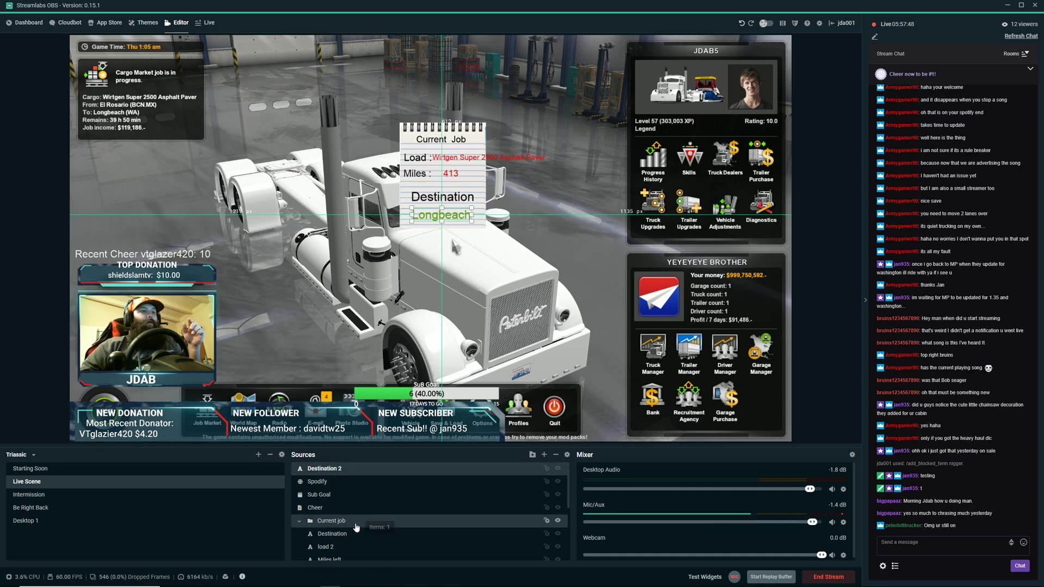
left_click_drag(356, 528, 359, 521)
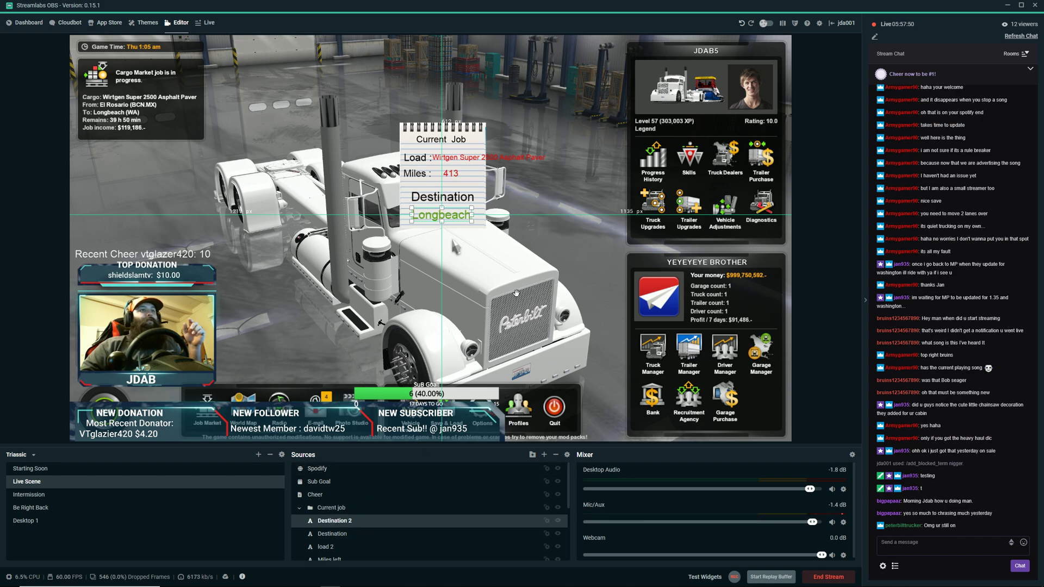
Move the whole Current job group slightly down and to the left in the scene, and deselect it.
left_click(483, 182)
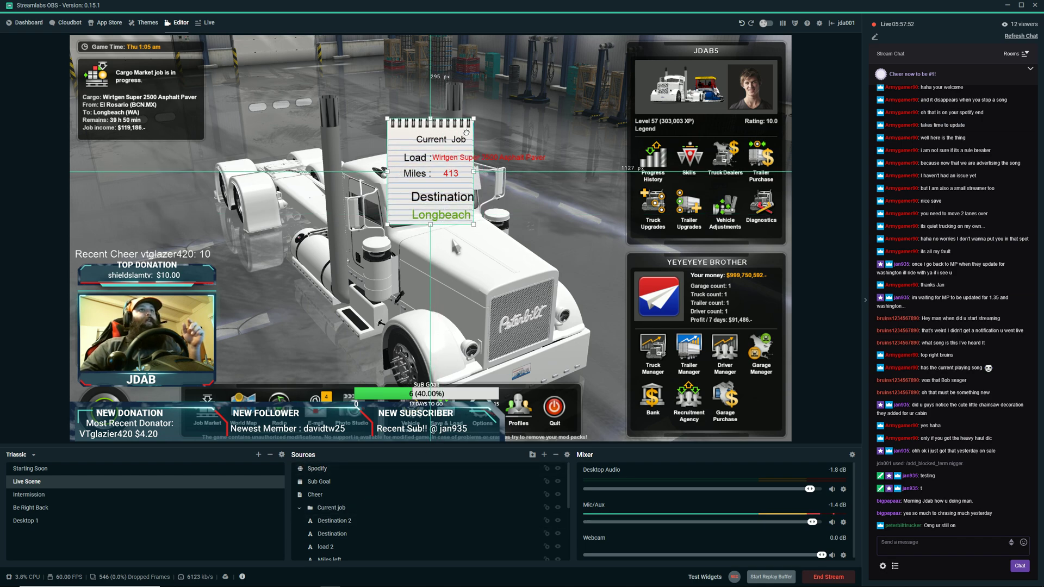
left_click_drag(479, 137, 479, 136)
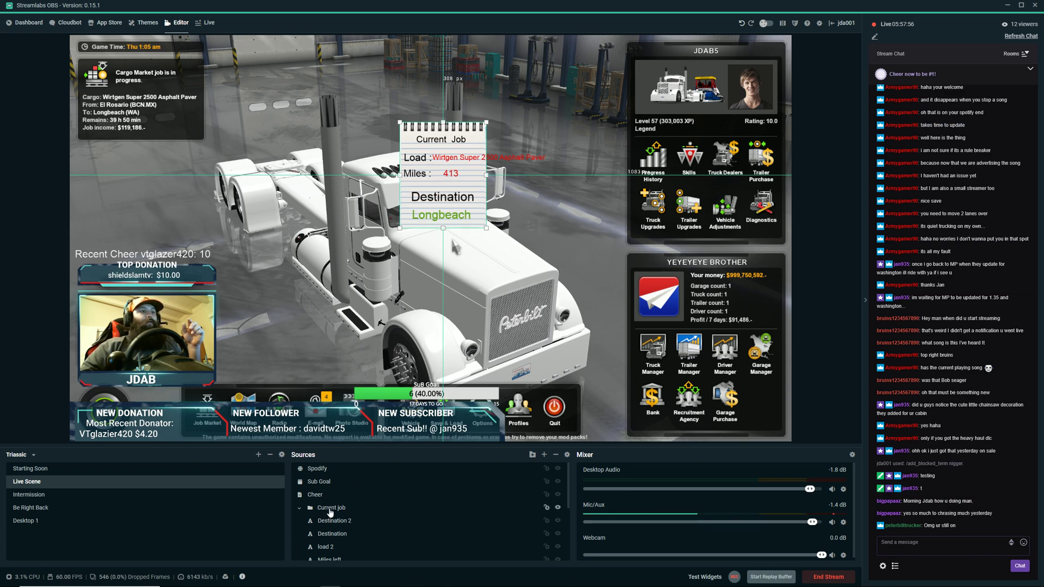
left_click(330, 509)
left_click_drag(478, 139, 459, 133)
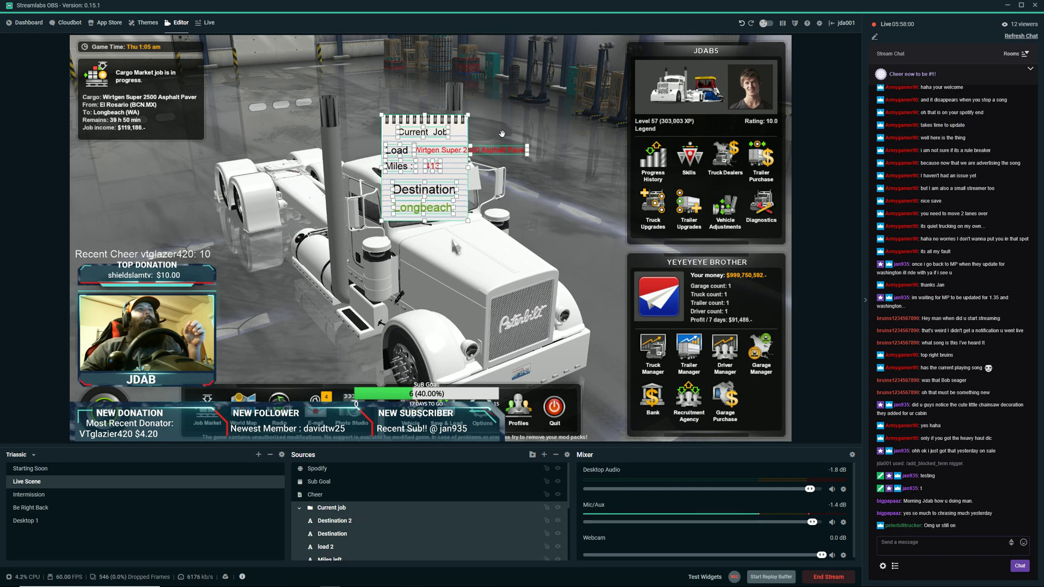
left_click_drag(443, 135, 457, 156)
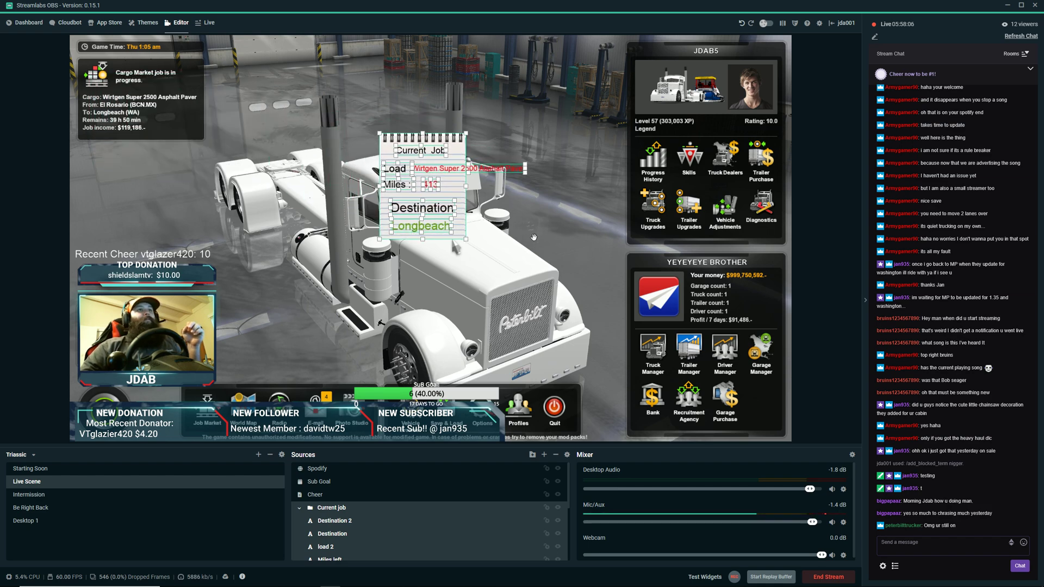
left_click(534, 238)
Open the Load source's properties and examine the text entered for its label.
scroll(389, 524, "down", 2)
left_click(344, 510)
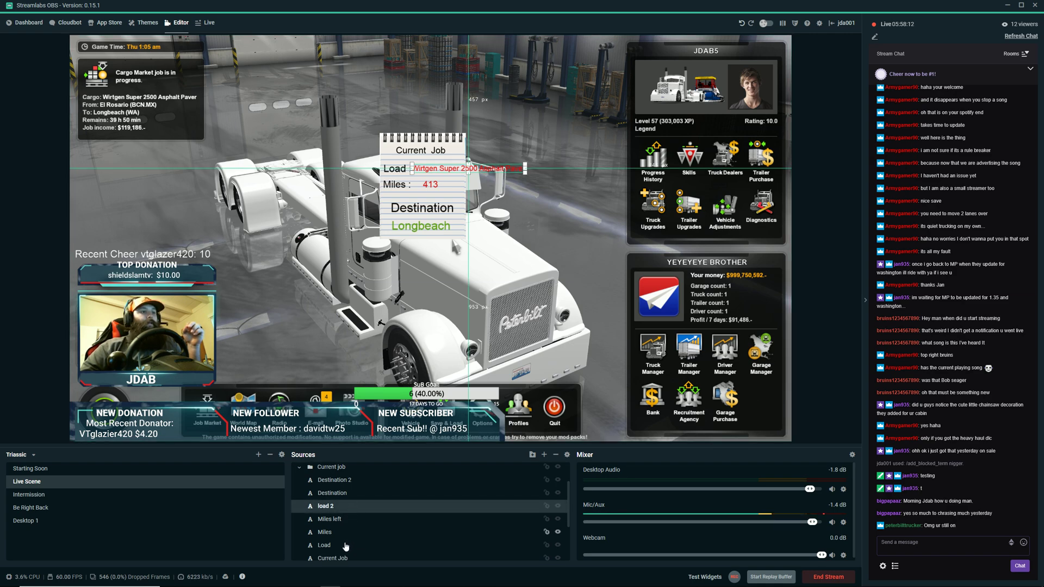
left_click(322, 547)
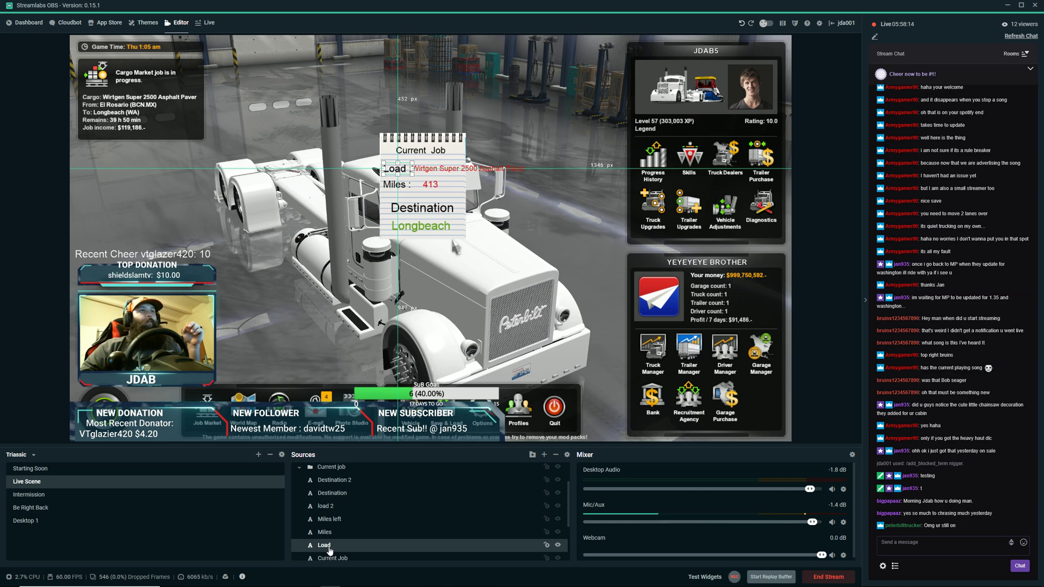
right_click(329, 549)
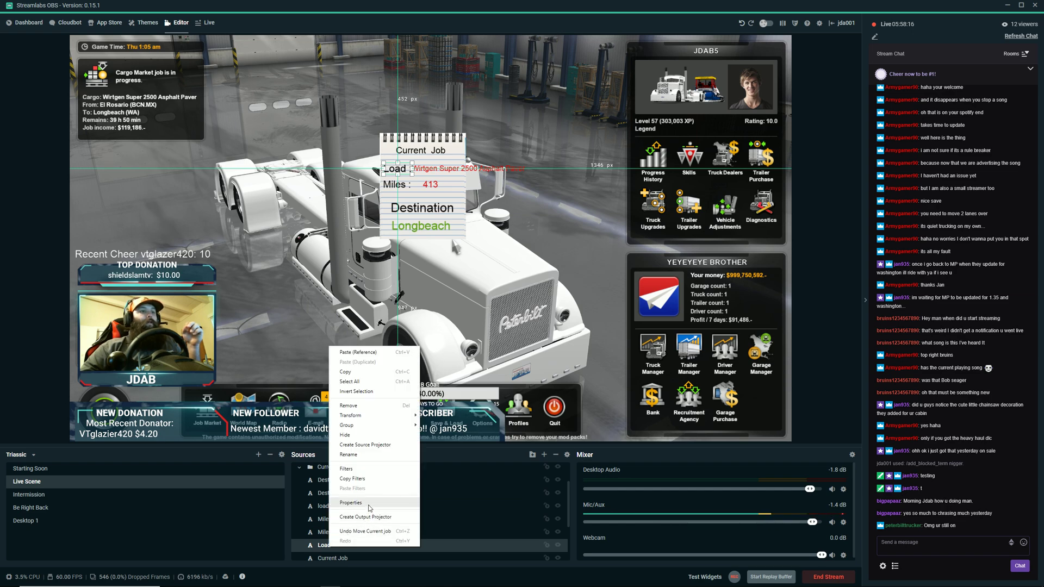
left_click(368, 503)
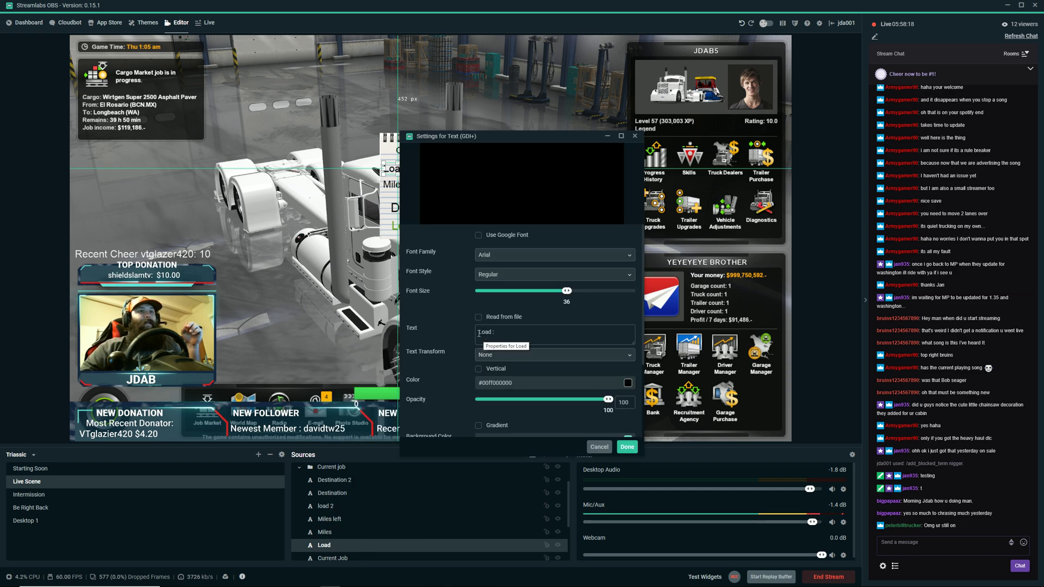
left_click_drag(479, 333, 493, 332)
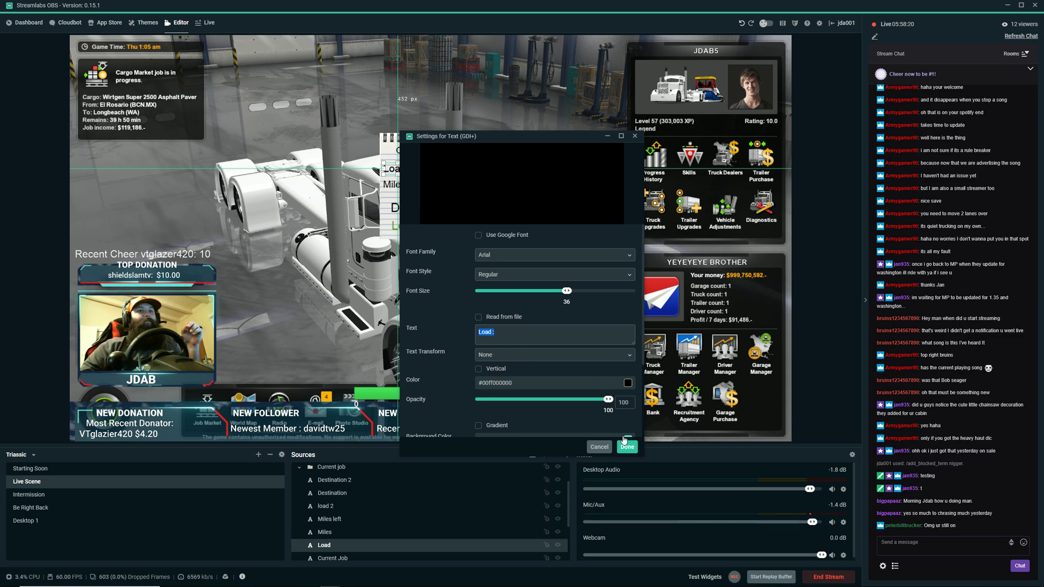
left_click(628, 447)
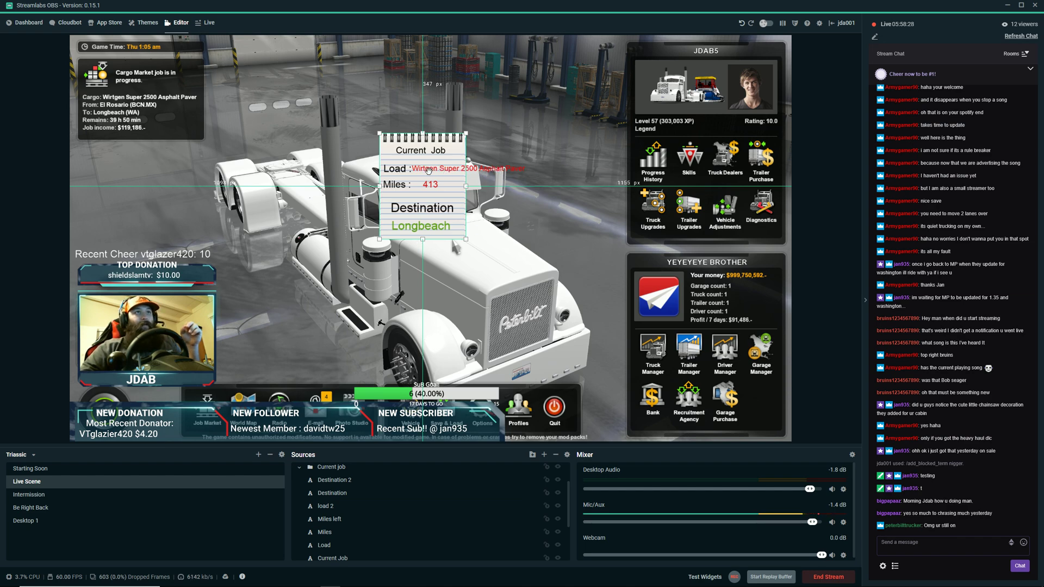
Move the whole Current job group over the Cargo Market job panel in the scene's upper-left corner.
left_click(549, 226)
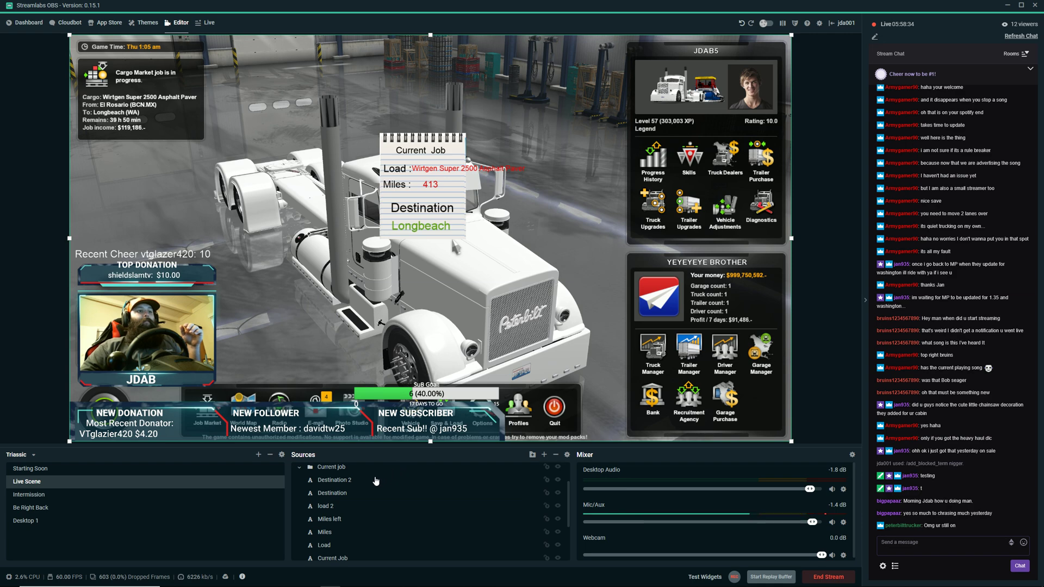
left_click(349, 469)
left_click_drag(461, 192, 185, 148)
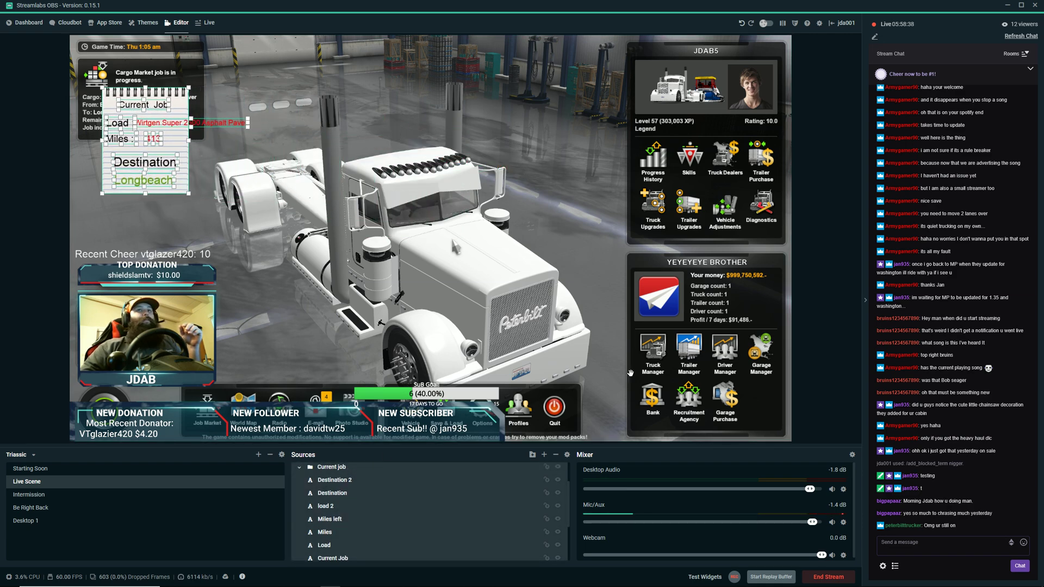
Reduce the Streamlabs OBS window, switch to American Truck Simulator and start driving from the garage screen.
left_click_drag(733, 7, 403, 95)
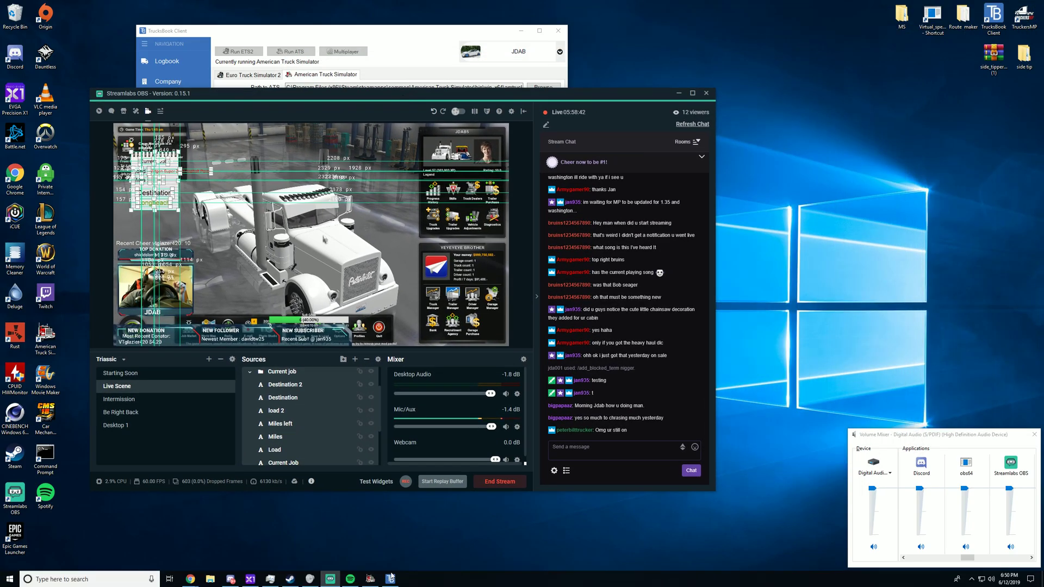
left_click(370, 579)
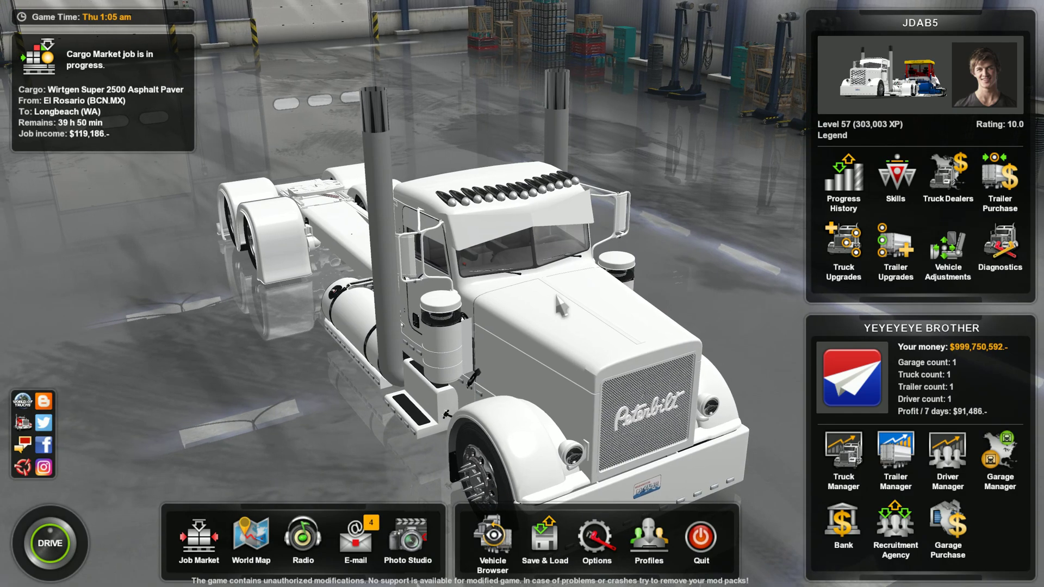
left_click(65, 549)
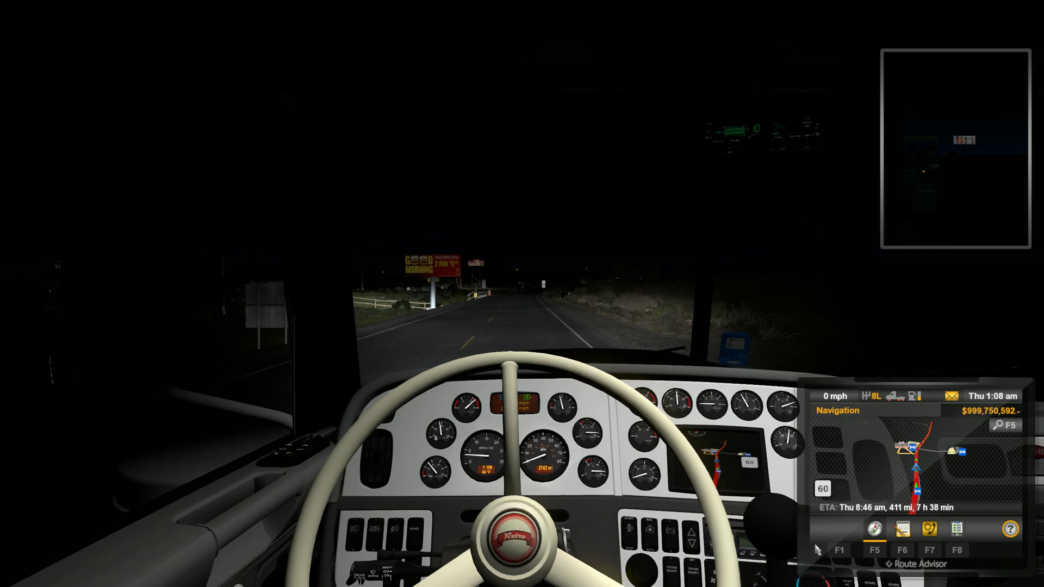
Return to Streamlabs OBS, maximize its window and shift the whole Current job group slightly up and to the left in the scene.
key("alt+Tab")
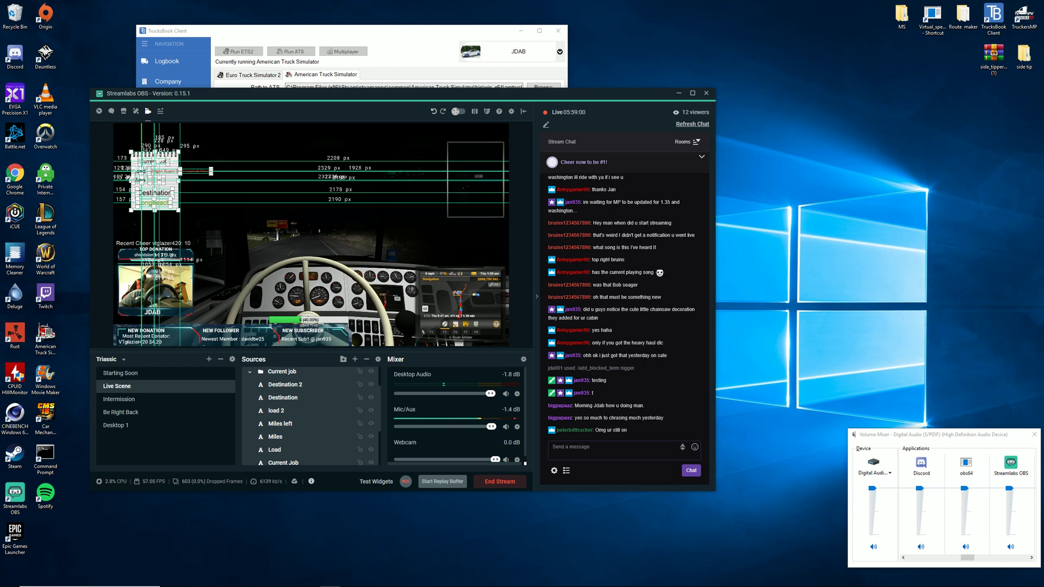
left_click(692, 93)
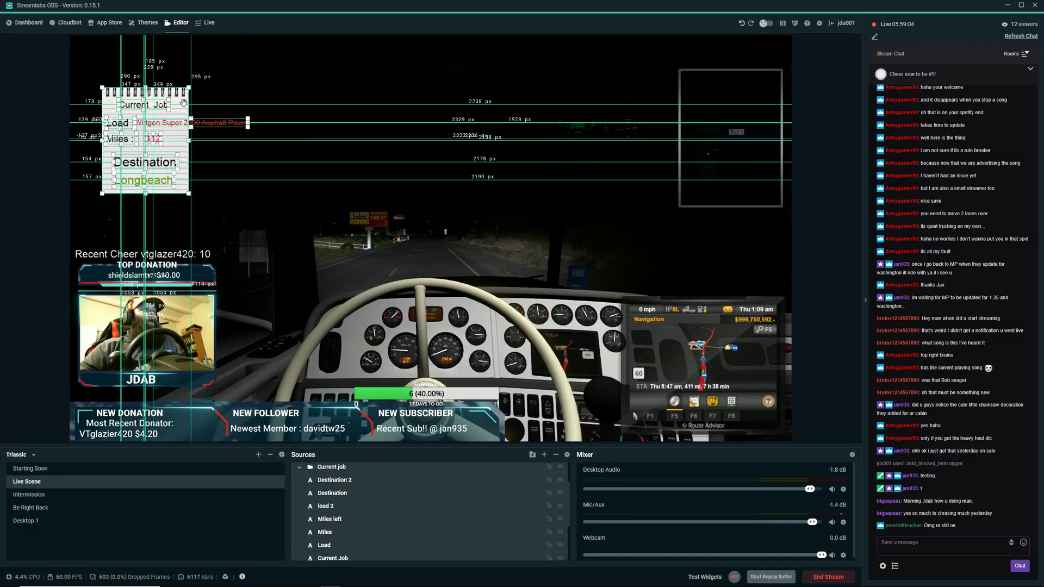
left_click_drag(184, 103, 167, 97)
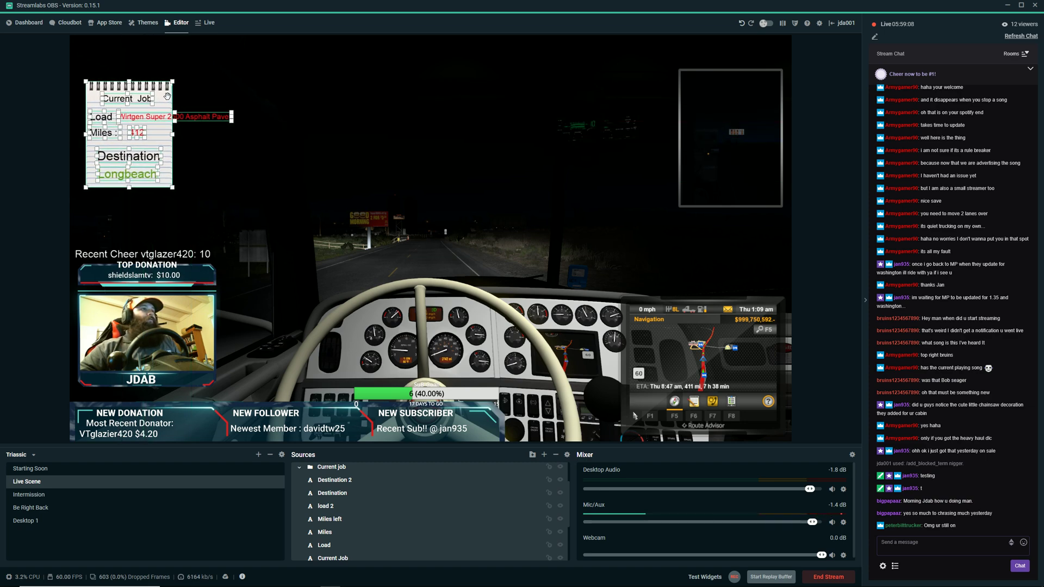